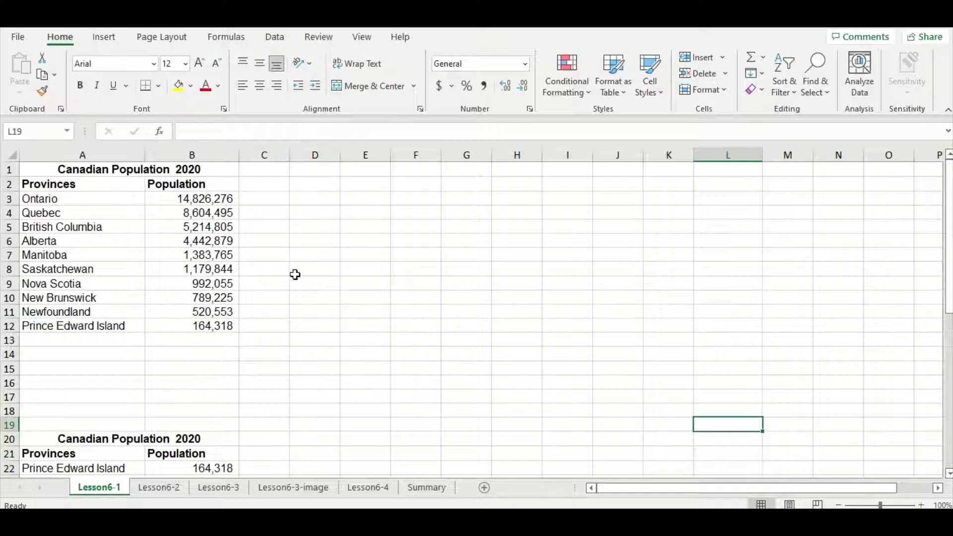
Step: Insert a 2-D clustered column chart from the provinces and population data in A2:B12 and place it beside the table
click(125, 184)
drag(125, 184, 168, 328)
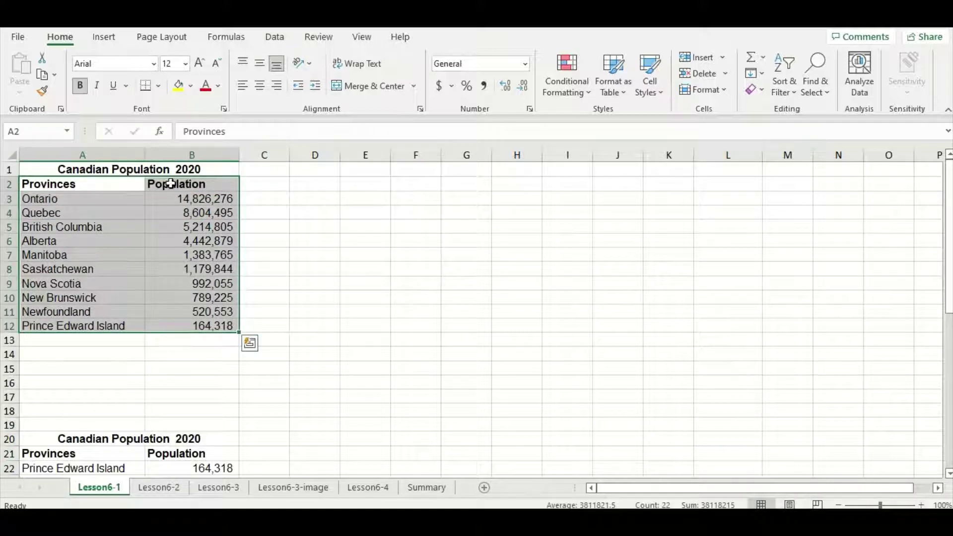
click(108, 37)
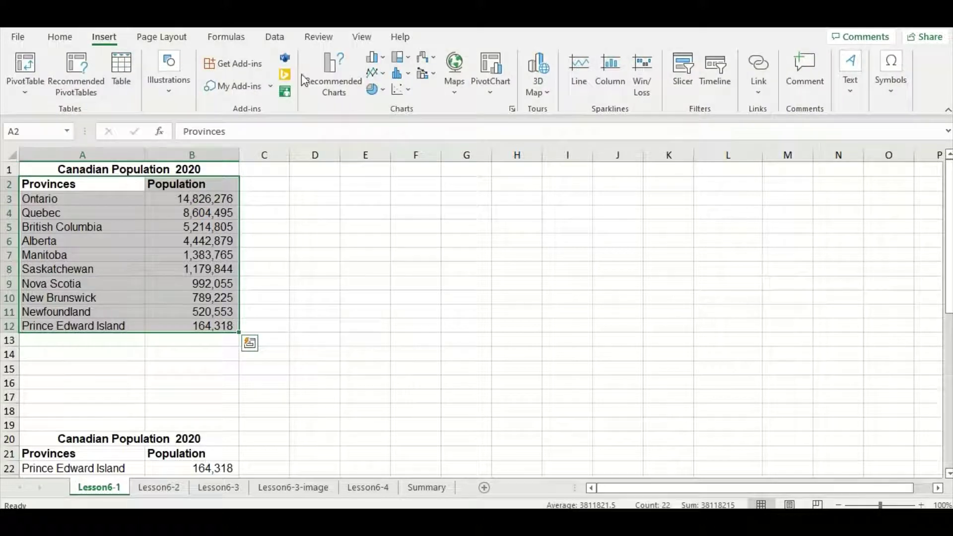
click(375, 59)
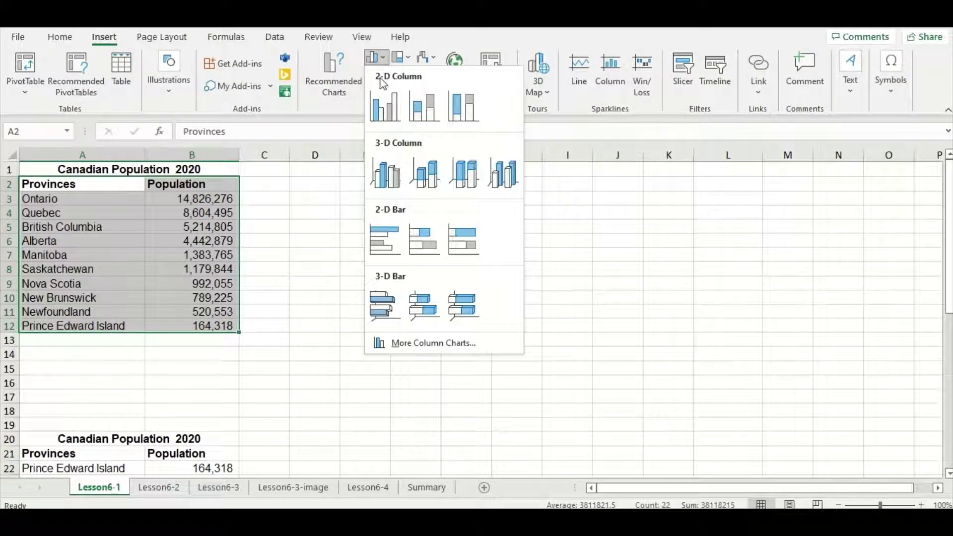
click(381, 105)
drag(403, 234, 384, 189)
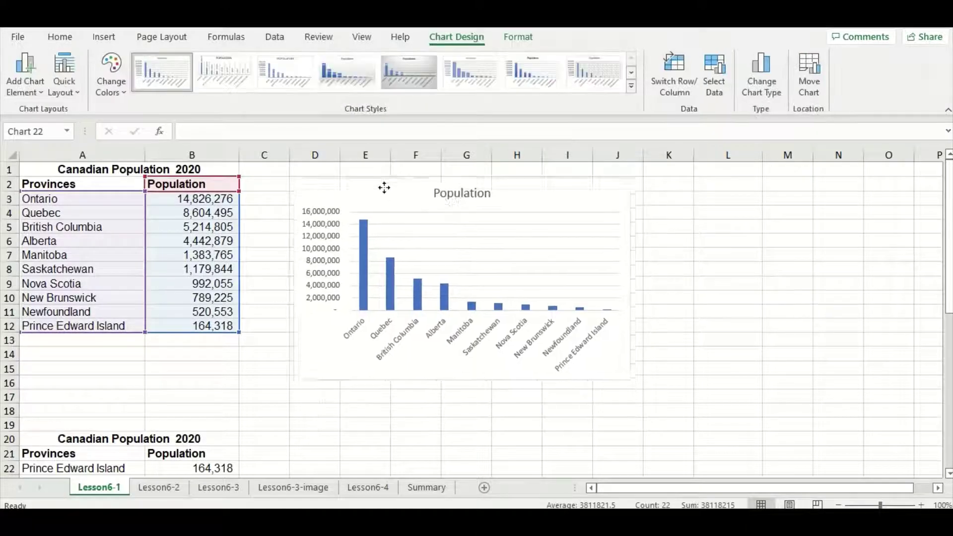
click(261, 311)
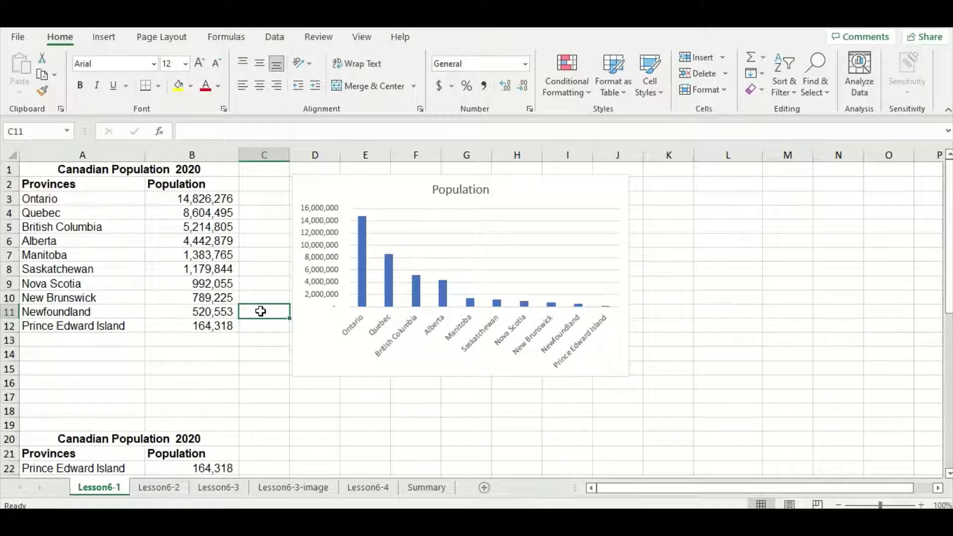
Step: Insert a 2-D clustered bar chart from the same A2:B12 data and place it to the right of the column chart
drag(92, 184, 198, 325)
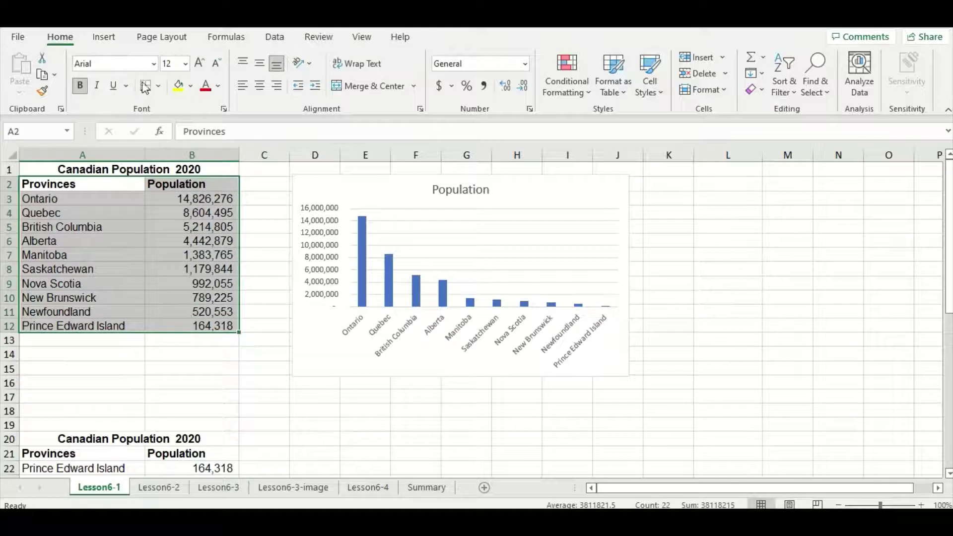
click(109, 40)
click(379, 60)
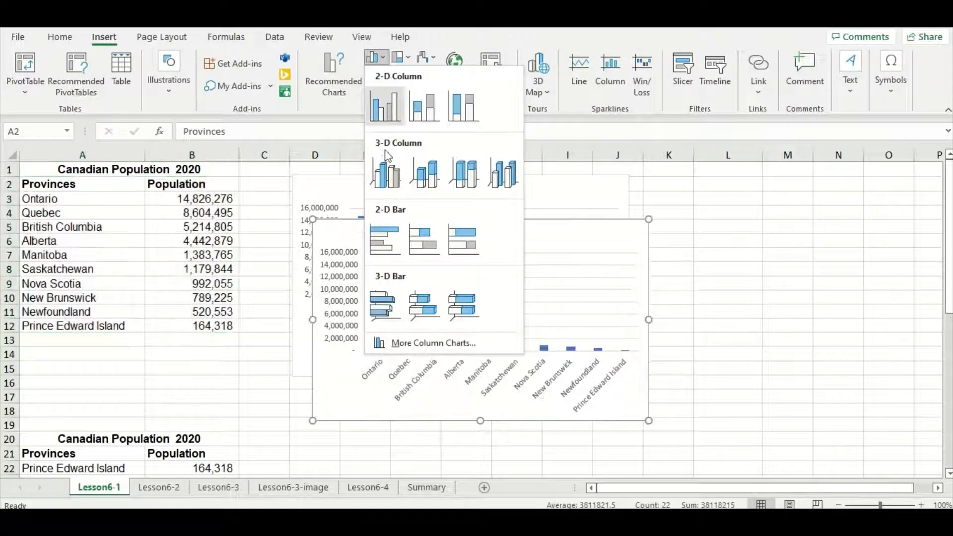
click(388, 240)
drag(405, 235, 727, 190)
drag(715, 490, 736, 491)
click(618, 410)
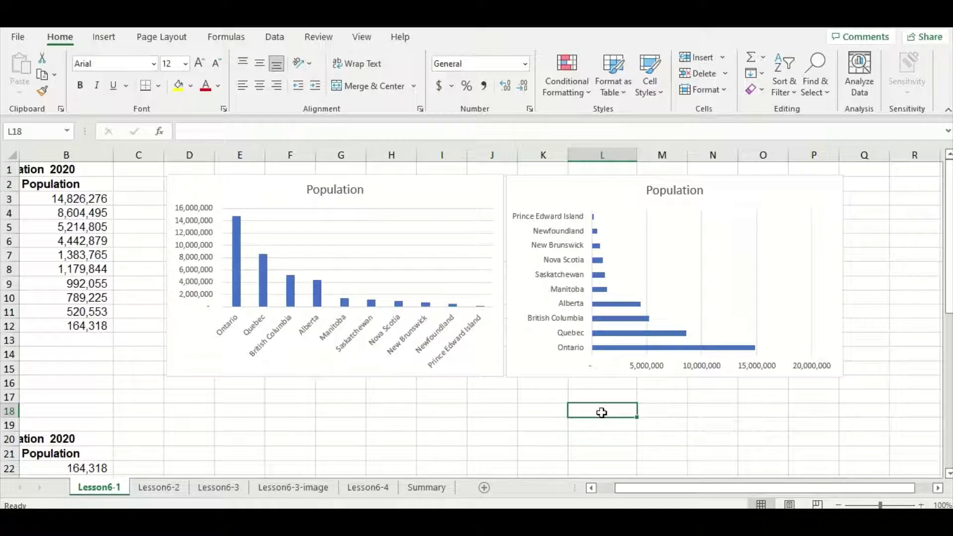
Step: Insert a 2-D clustered bar chart from the second population table, A21:B31, and place it beside that table
drag(647, 489, 623, 488)
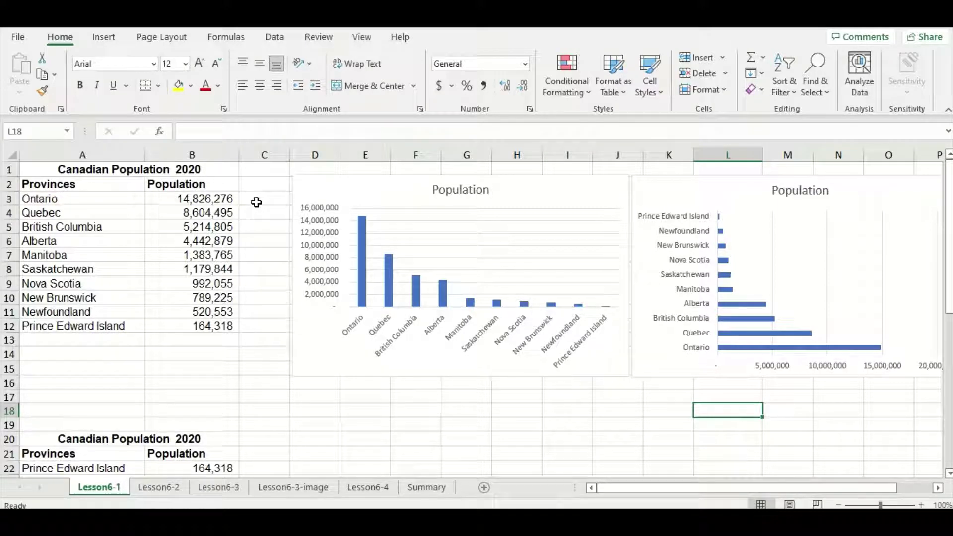
scroll(252, 305, down, 4)
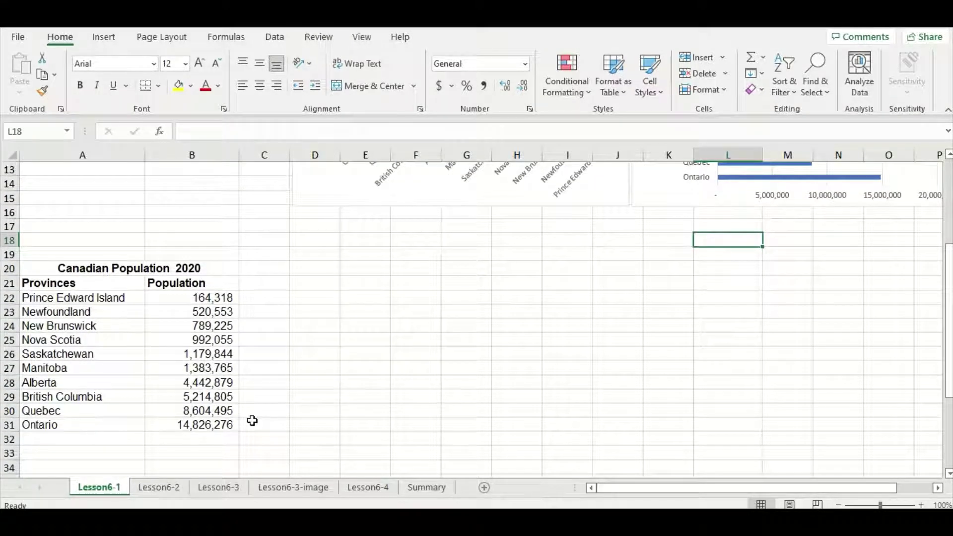
drag(124, 284, 198, 423)
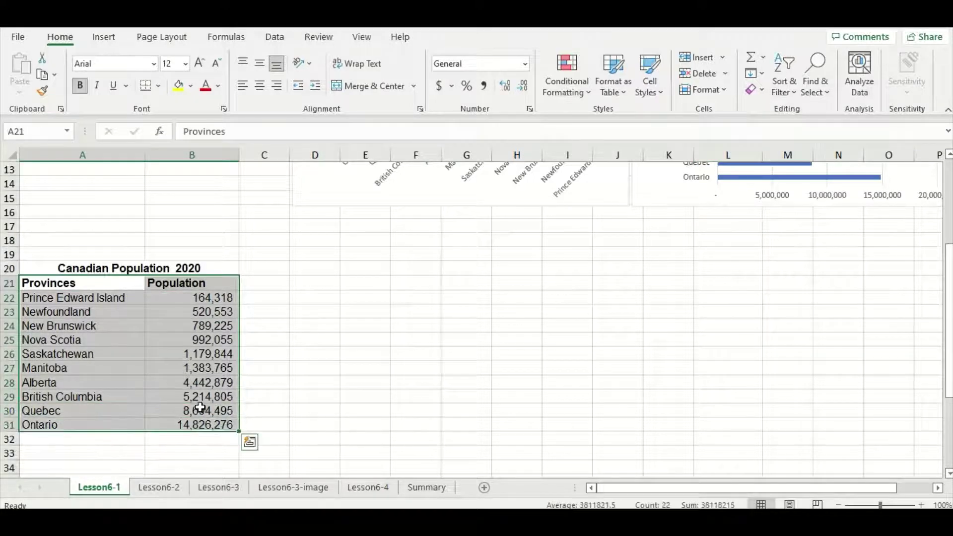
click(104, 36)
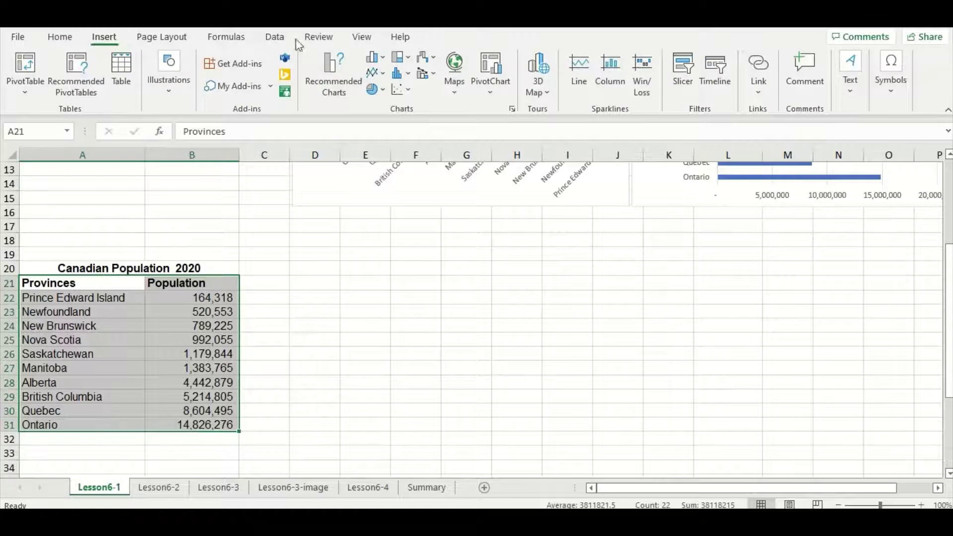
click(370, 59)
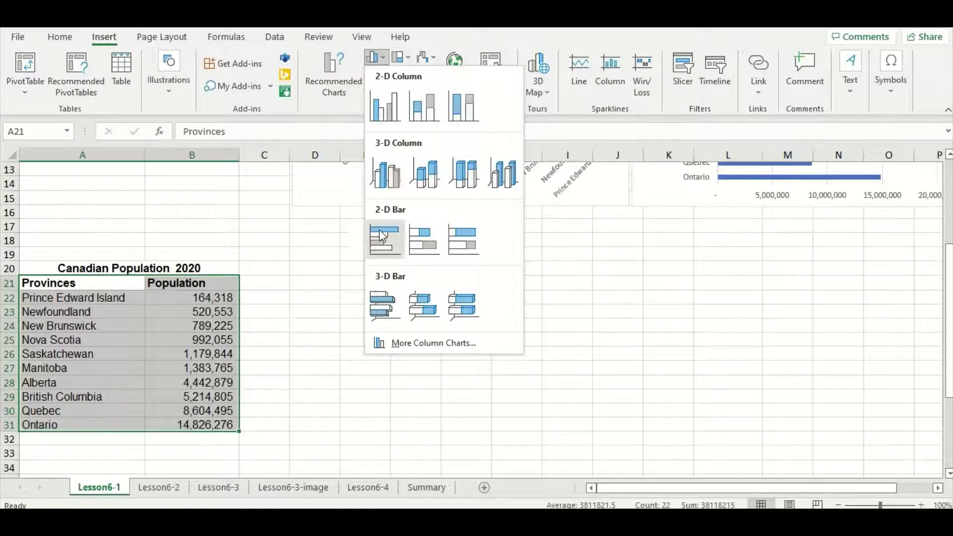
click(382, 235)
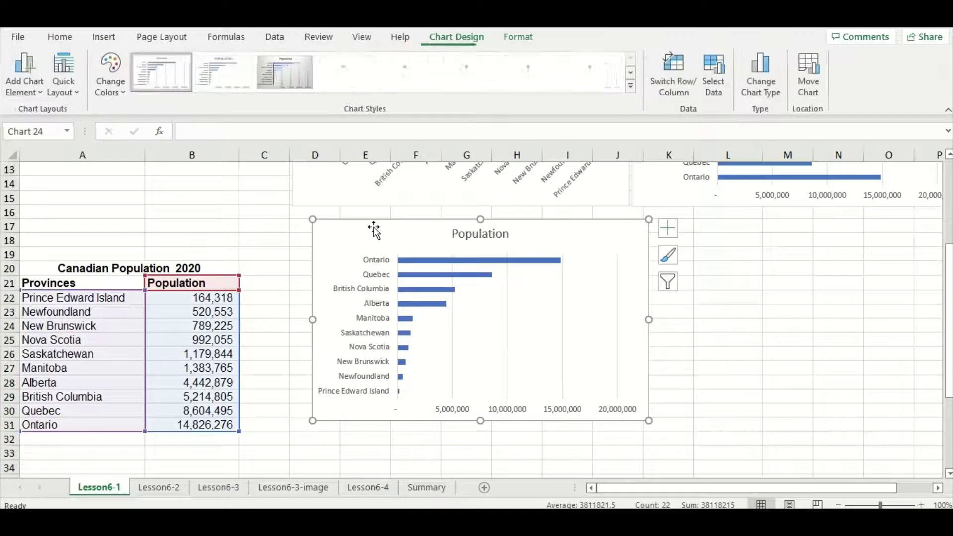
drag(371, 228, 351, 249)
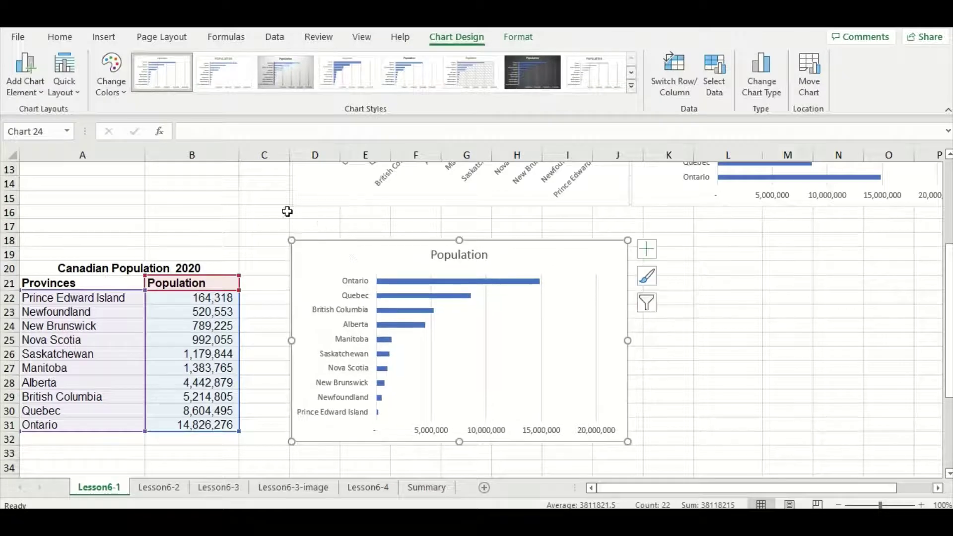
click(274, 211)
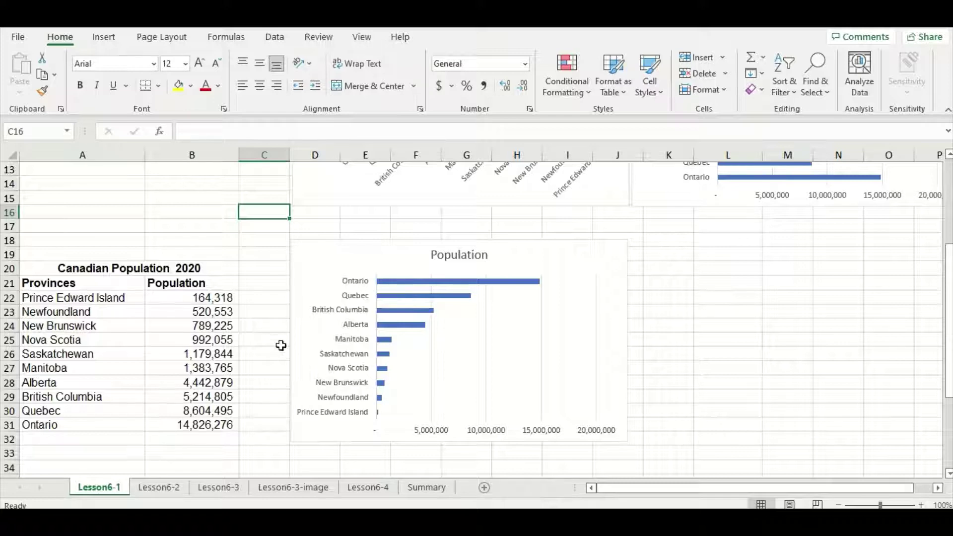
Step: Change the title of the second table's bar chart to "2020 Population"
click(432, 253)
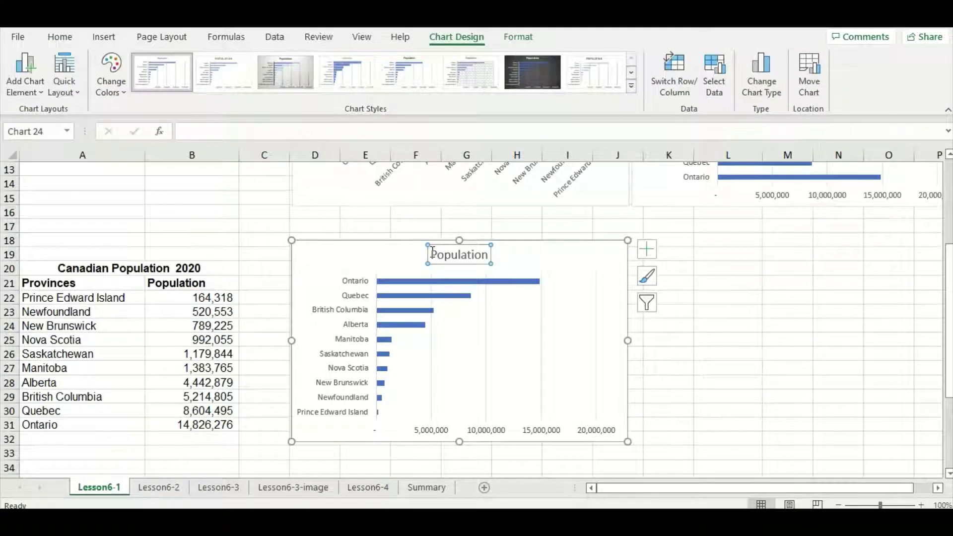
mouse_move(499, 290)
text(2020)
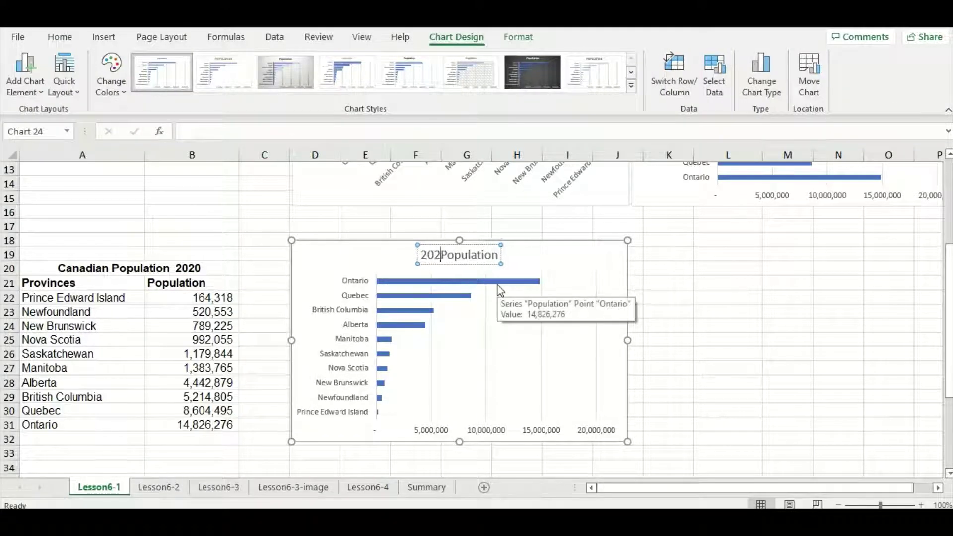
click(493, 225)
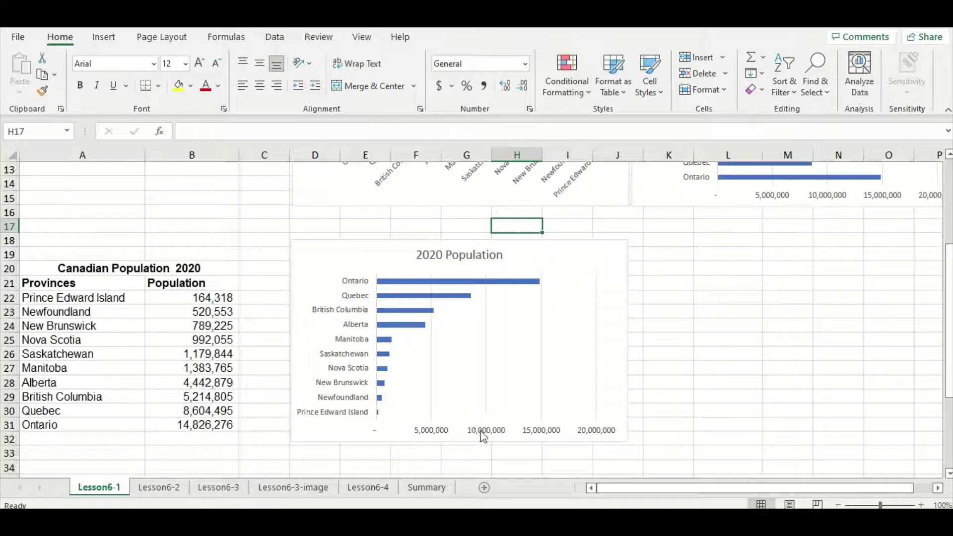
Step: Set the display units of the 2020 Population chart's horizontal axis to Millions and close the formatting pane
click(480, 432)
double_click(480, 435)
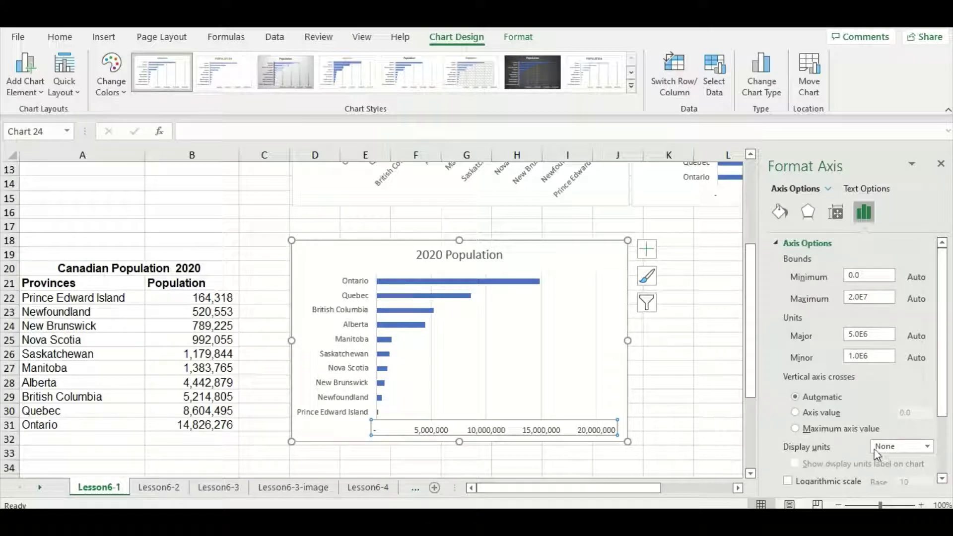
click(927, 446)
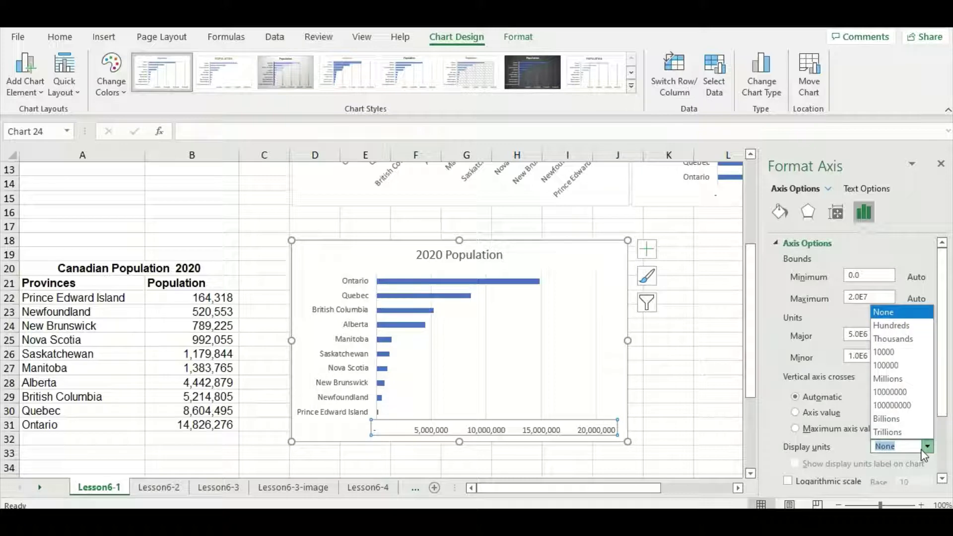
click(903, 381)
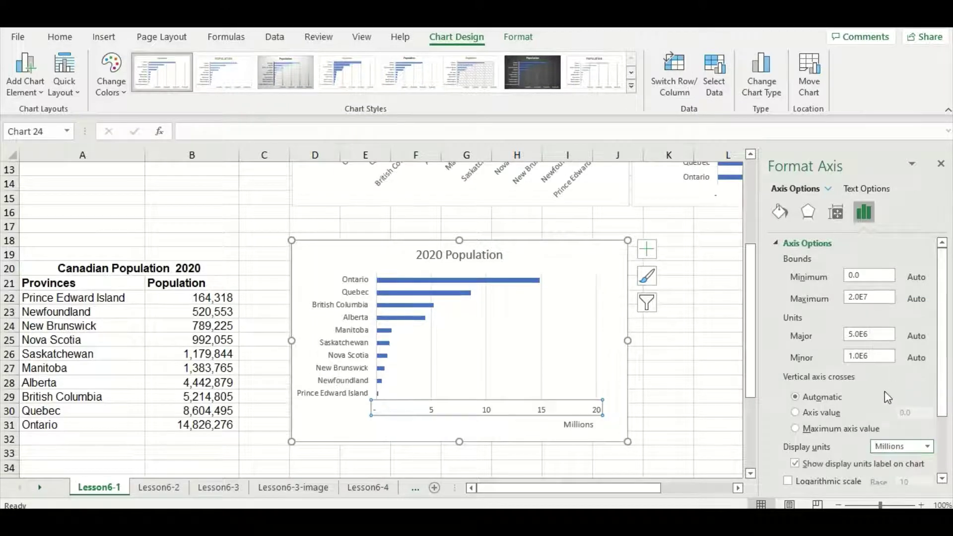
click(710, 413)
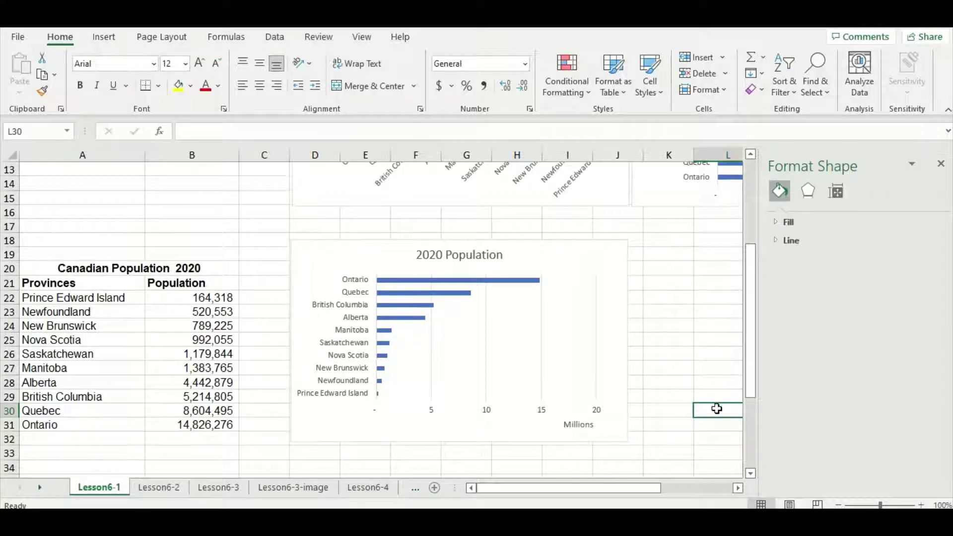
click(940, 165)
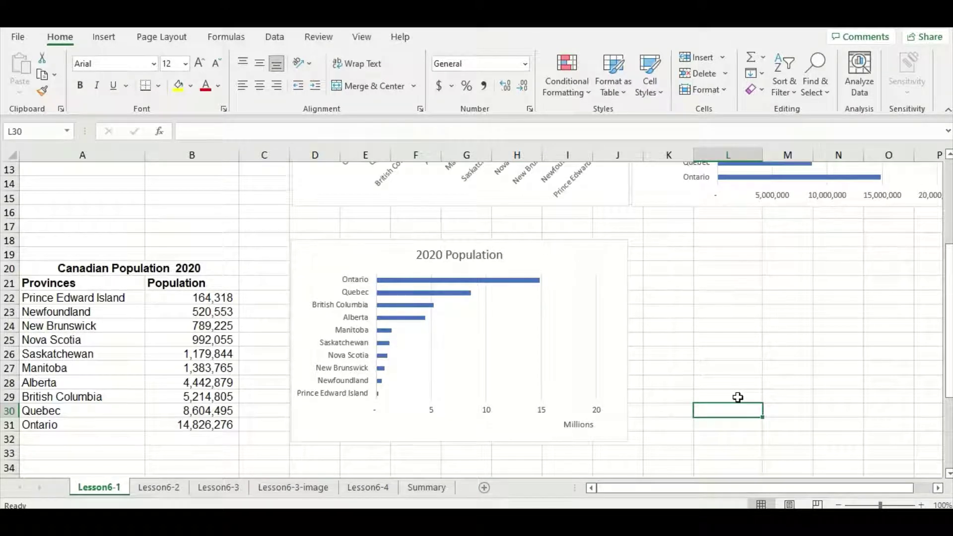
scroll(736, 399, up, 4)
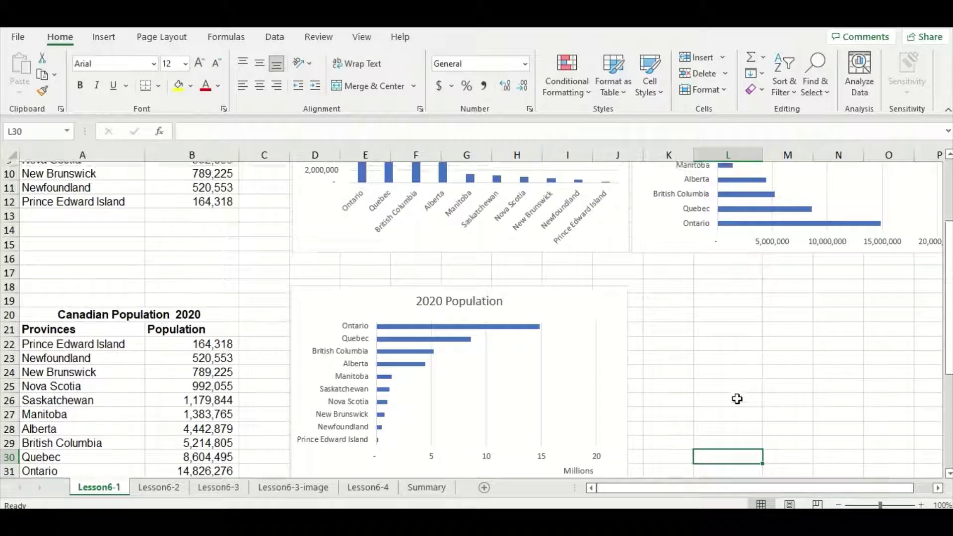
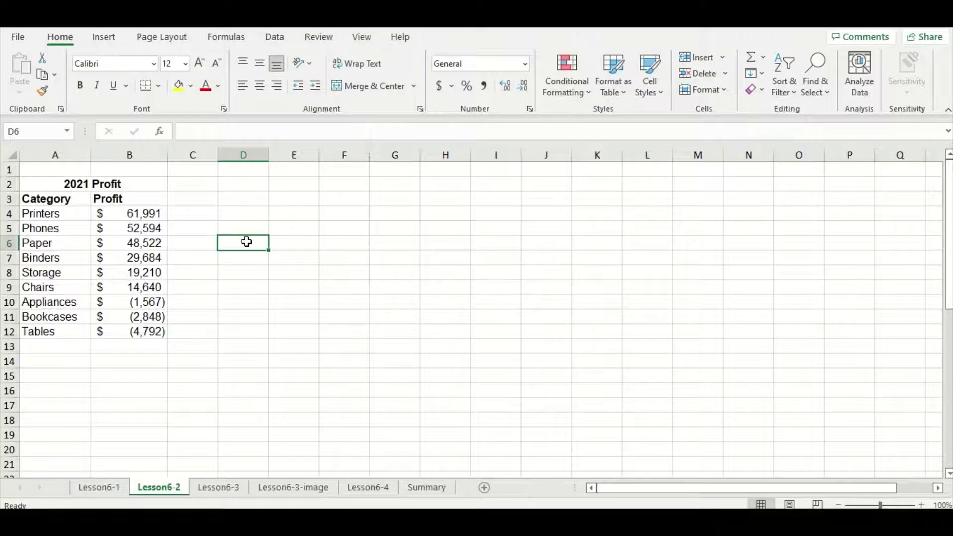
Step: Sort the 2021 Profit table on Lesson6-2 by Profit from smallest to largest, expanding the selection to include the categories
click(201, 262)
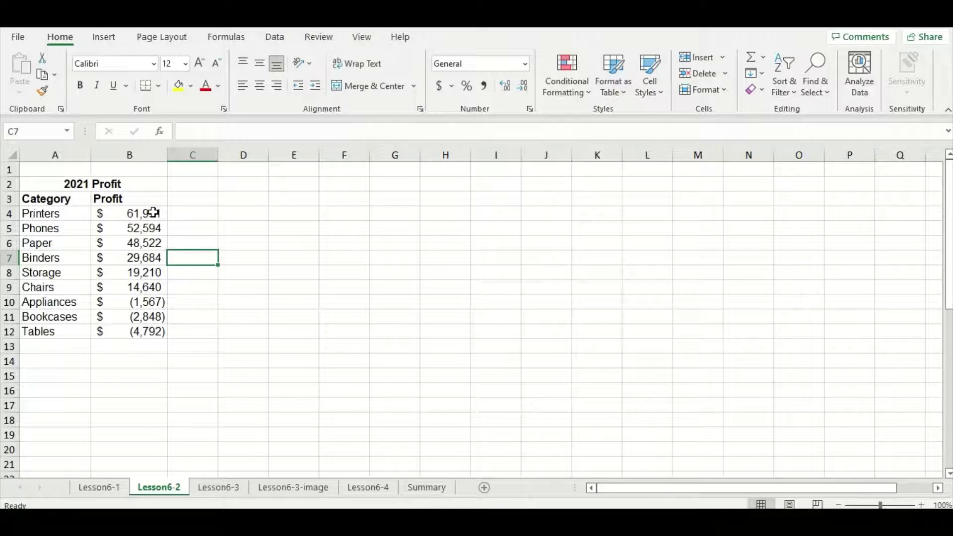
drag(153, 213, 150, 332)
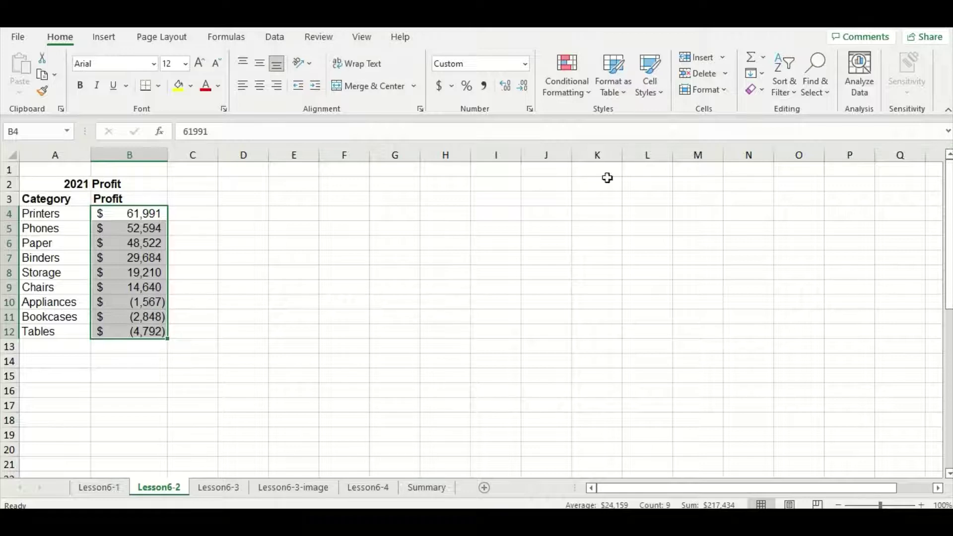
click(785, 93)
click(797, 151)
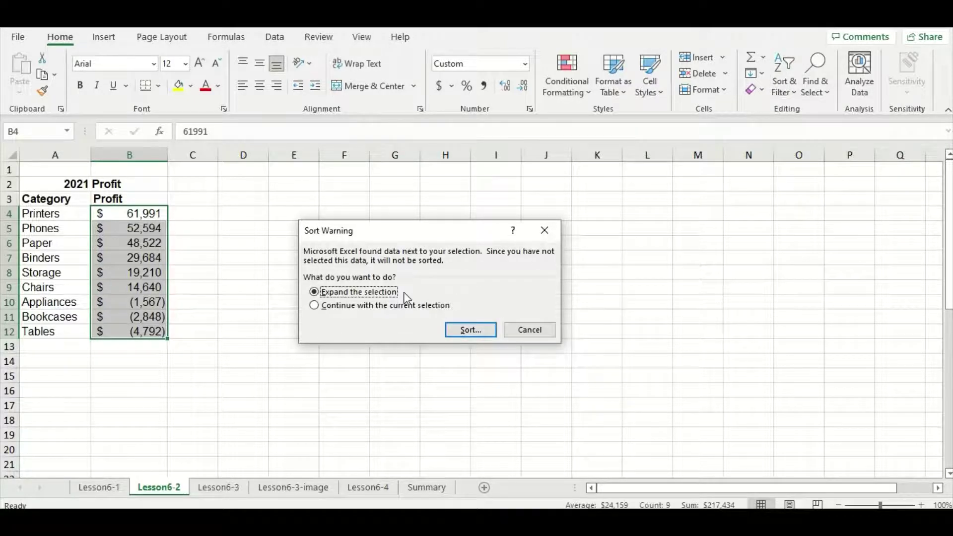
click(464, 331)
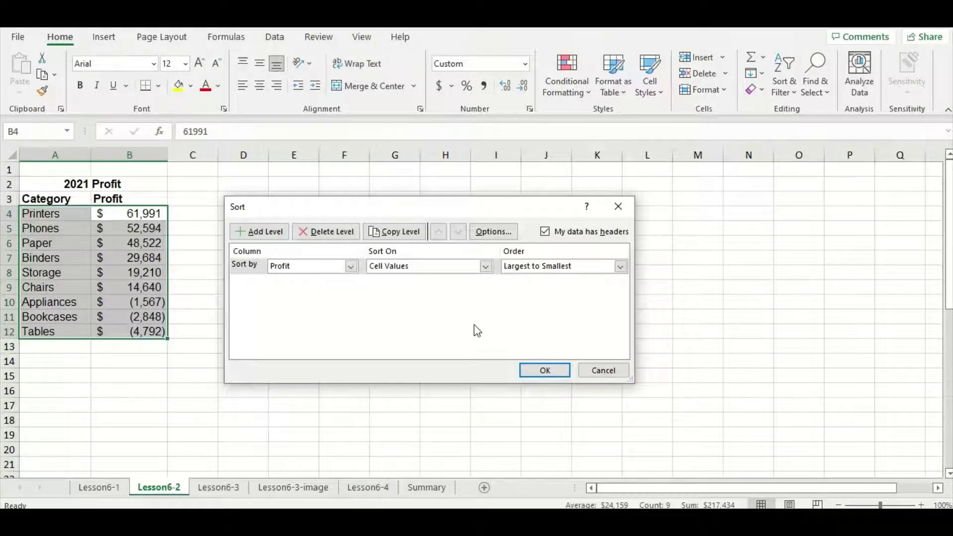
click(621, 268)
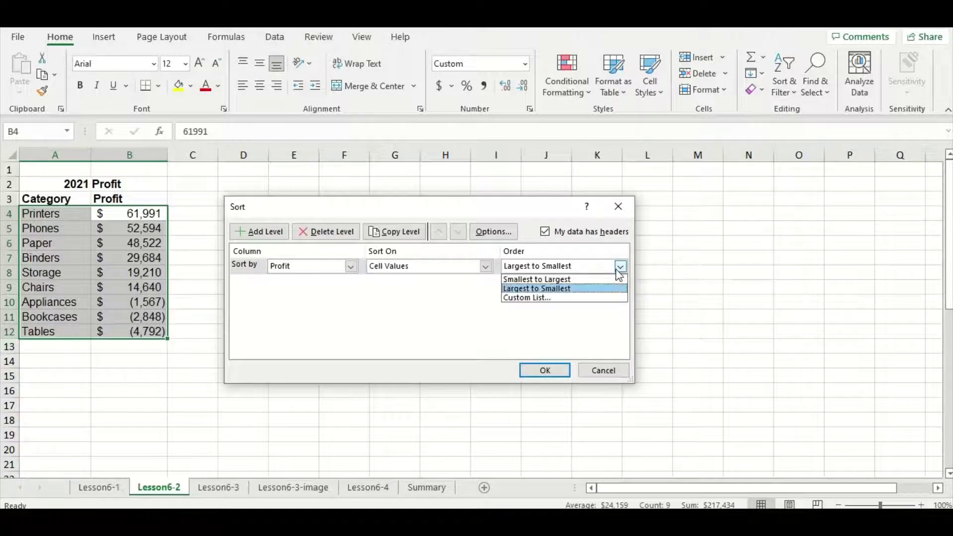
click(599, 280)
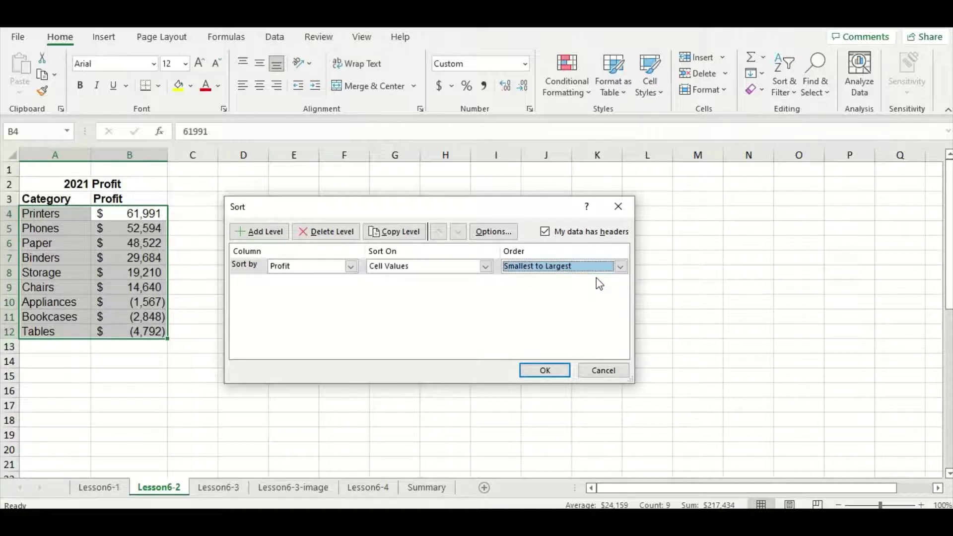
click(542, 370)
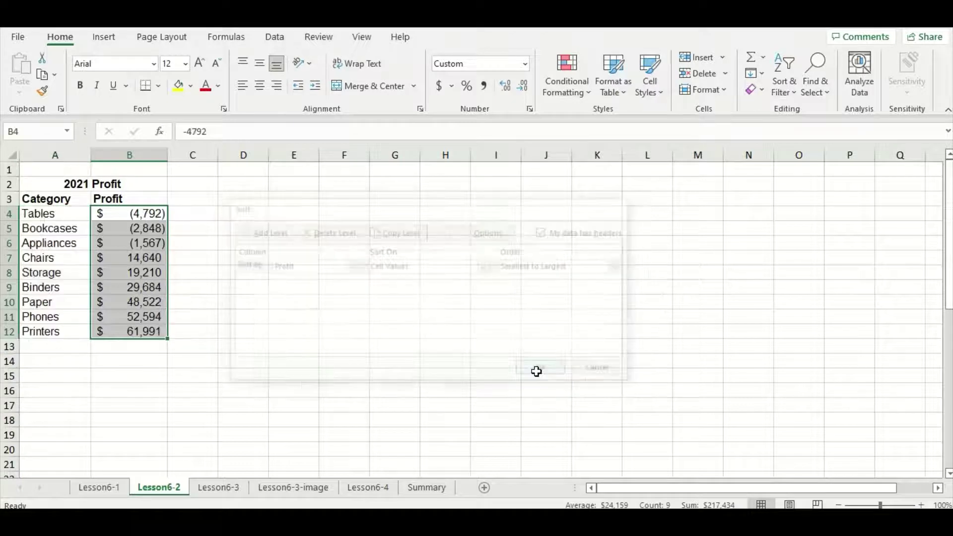
click(536, 371)
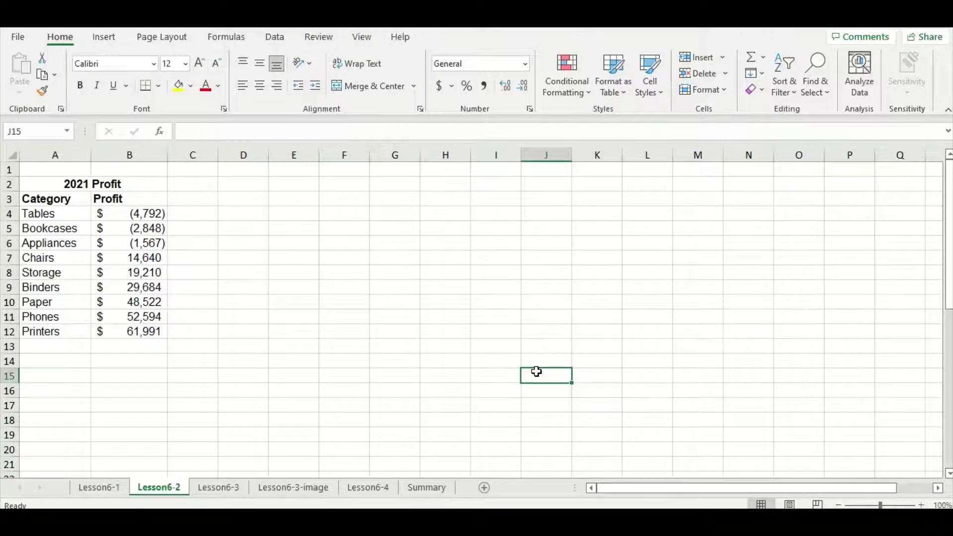
Step: Insert a 2-D clustered bar chart from the 2021 Profit table, A3:B12, and place it beside the table
drag(68, 200, 137, 331)
click(119, 40)
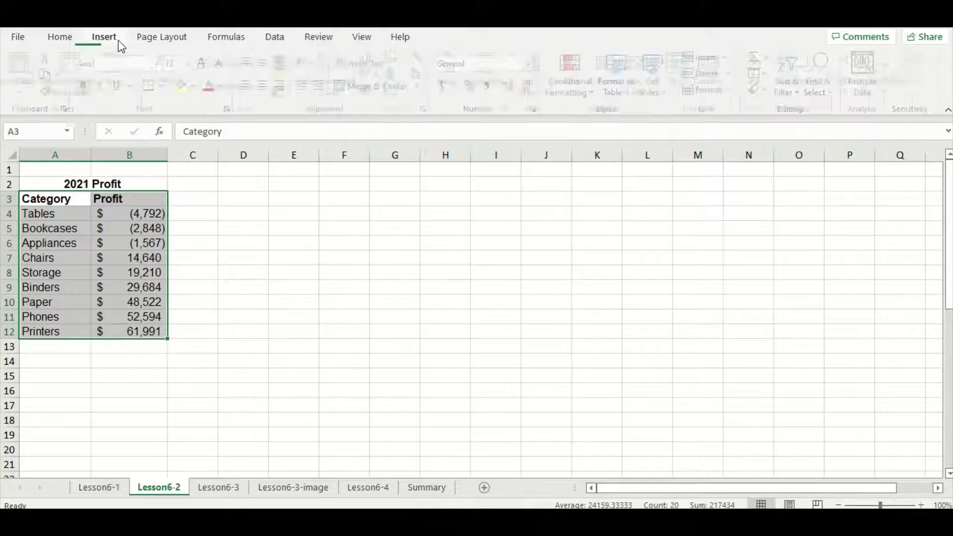
click(376, 57)
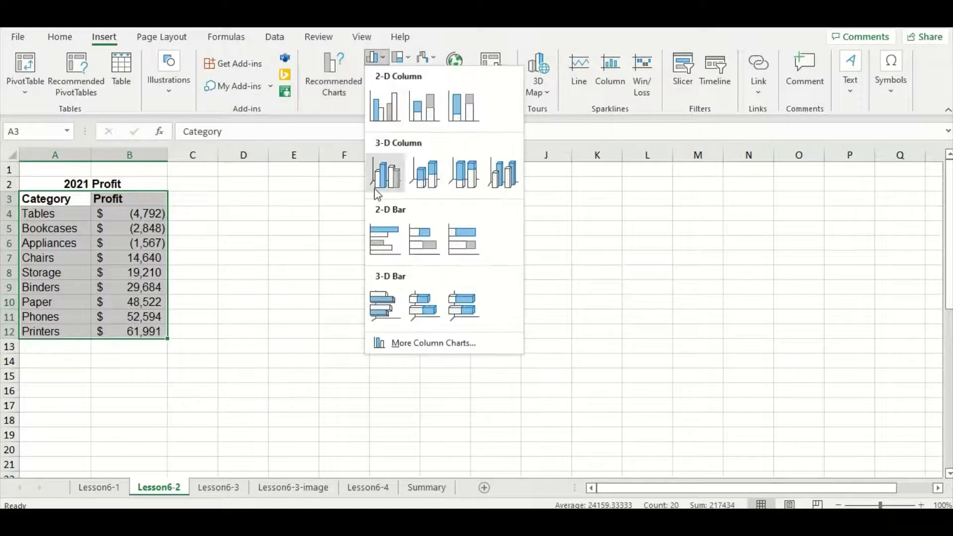
click(388, 237)
drag(387, 232, 339, 197)
click(213, 255)
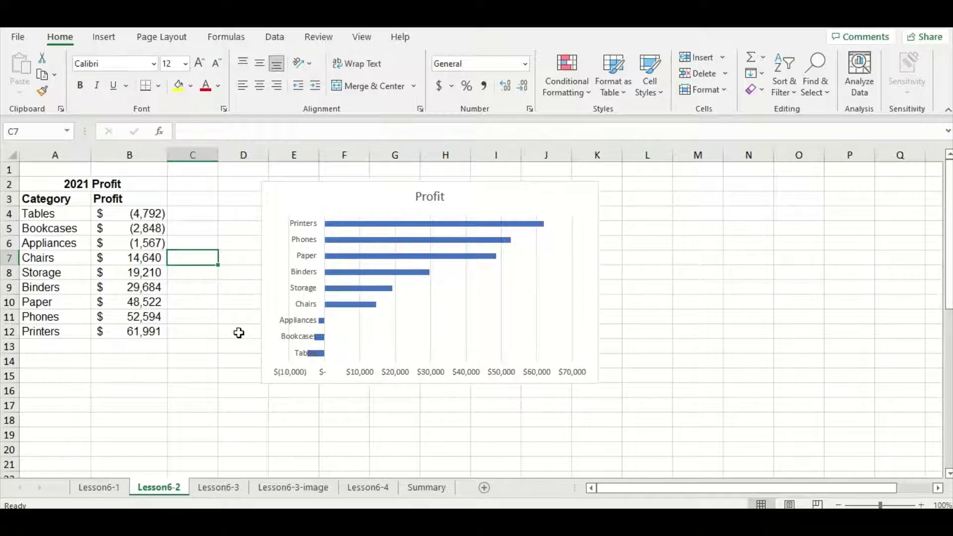
Step: Set the label position of the Profit chart's vertical category axis to Low
click(302, 308)
double_click(302, 307)
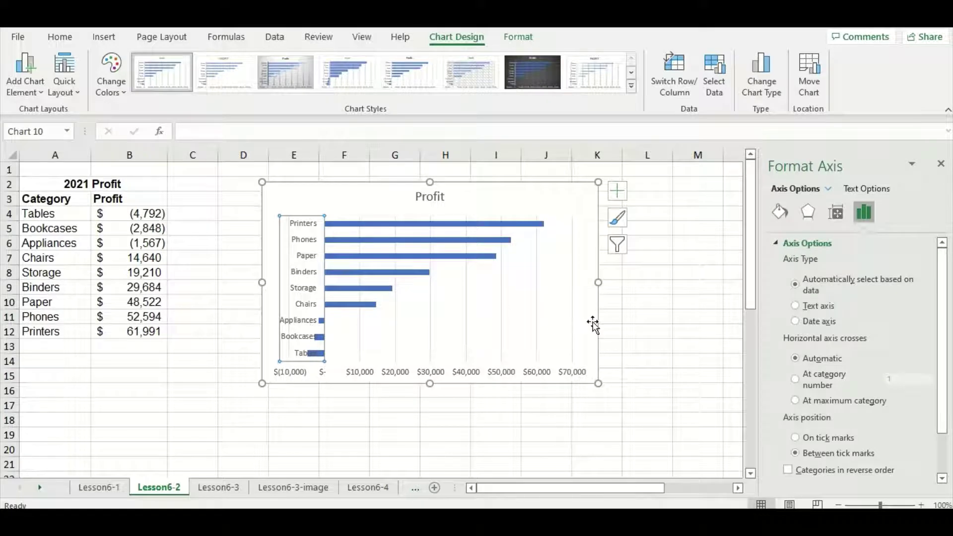
scroll(847, 346, down, 1)
scroll(846, 345, down, 1)
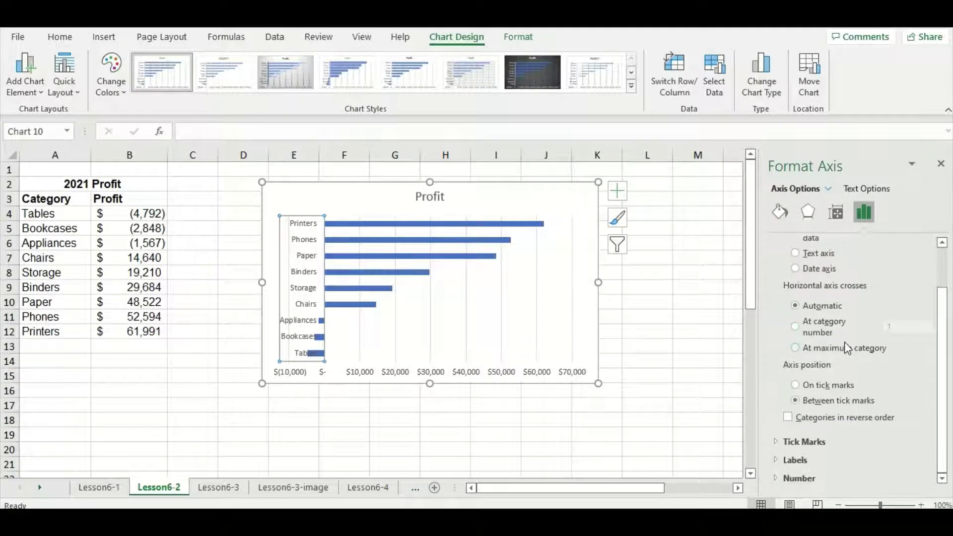
click(777, 461)
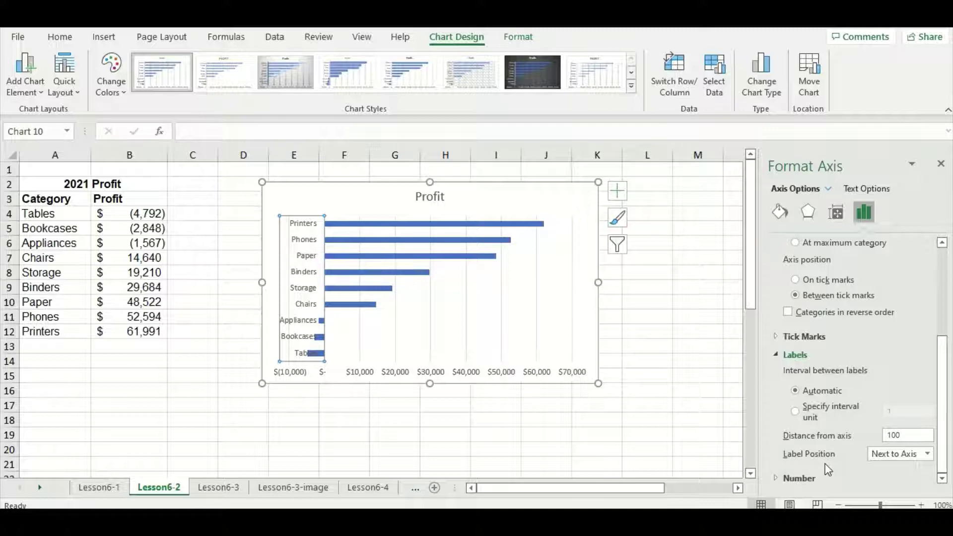
click(927, 454)
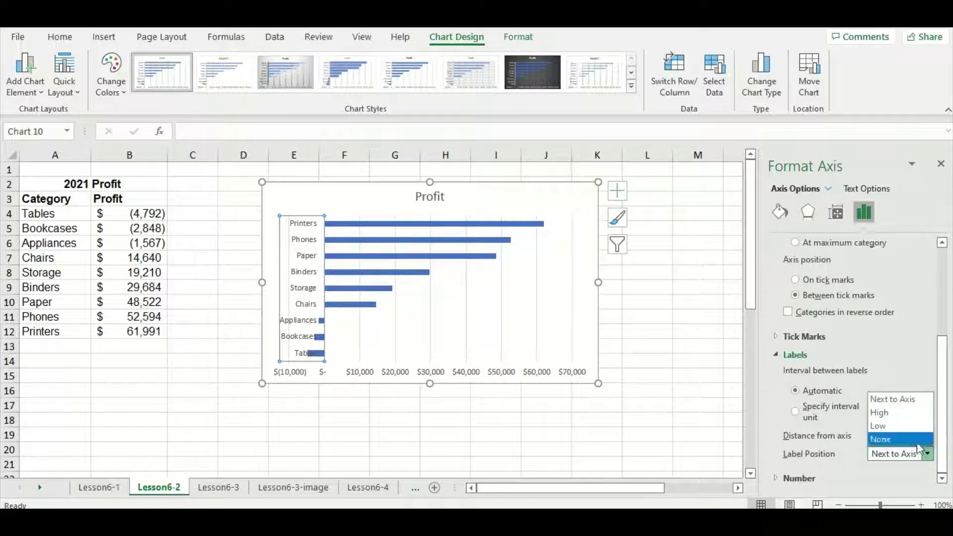
click(904, 427)
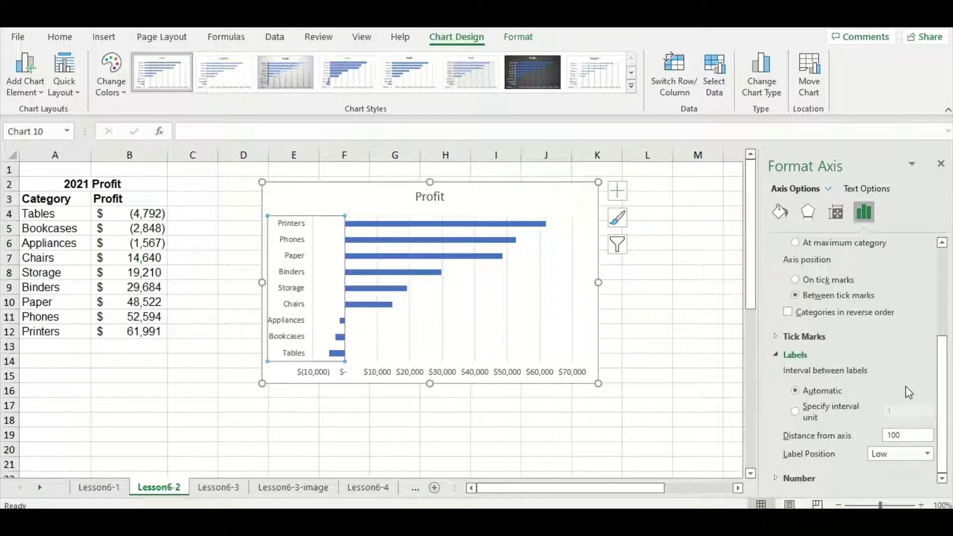
Step: Try the High and None label positions on the Profit chart's category axis and return to Low
click(928, 454)
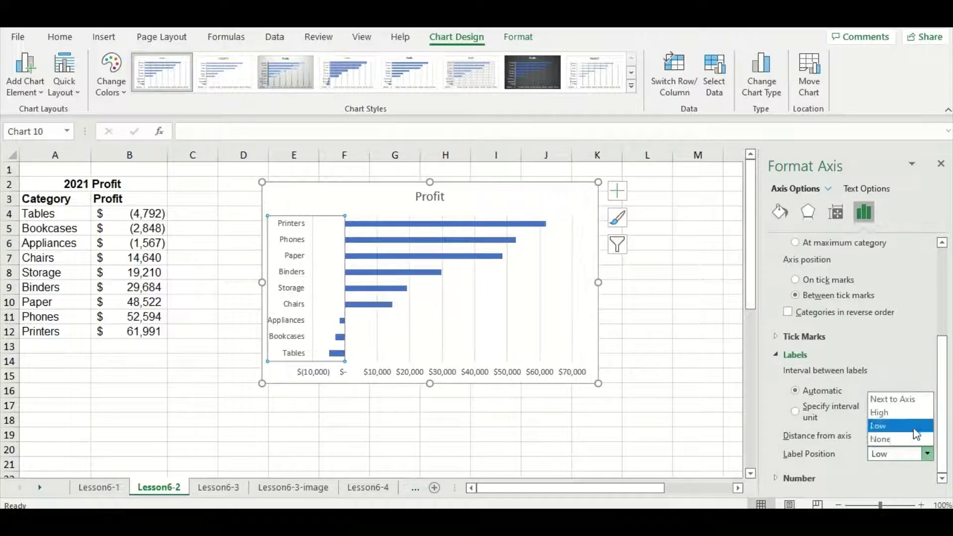
click(893, 413)
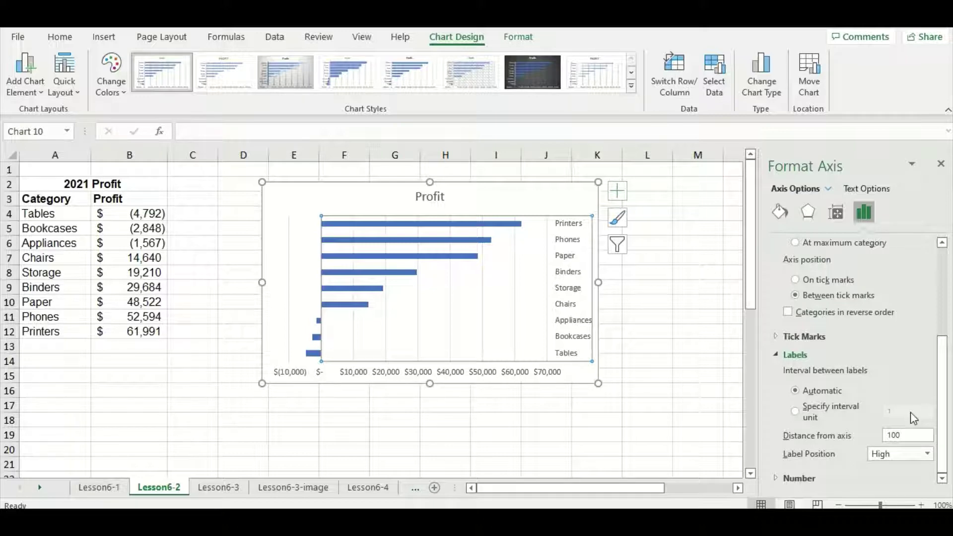
click(927, 453)
click(920, 440)
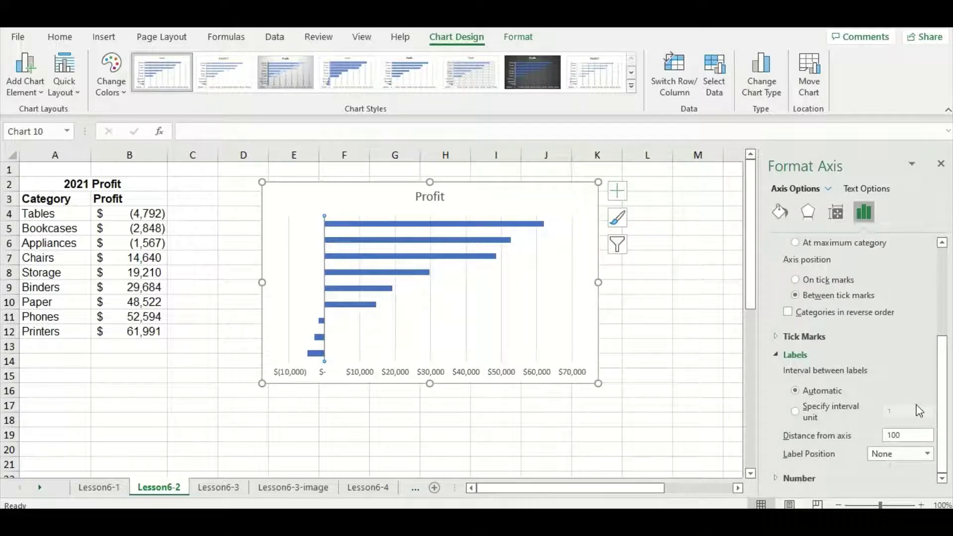
click(926, 454)
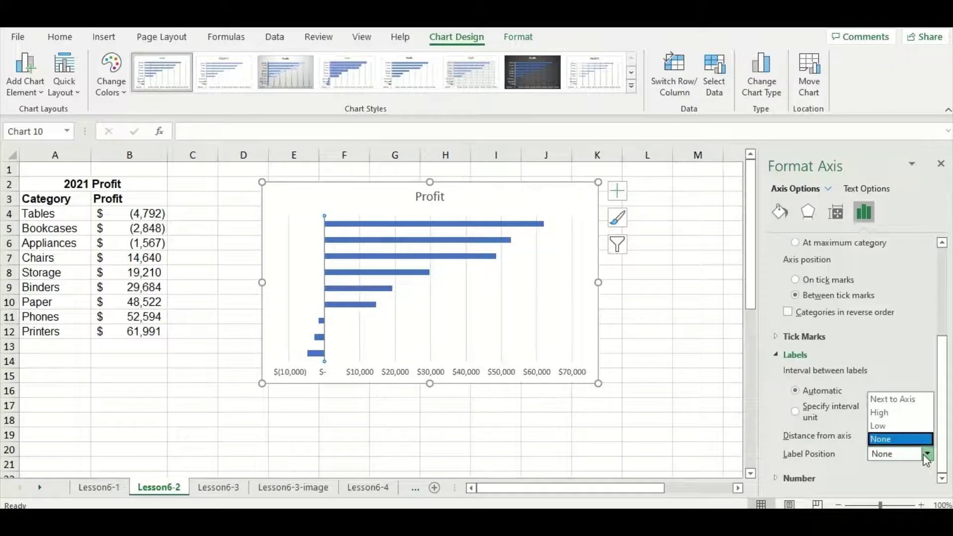
click(911, 426)
click(658, 441)
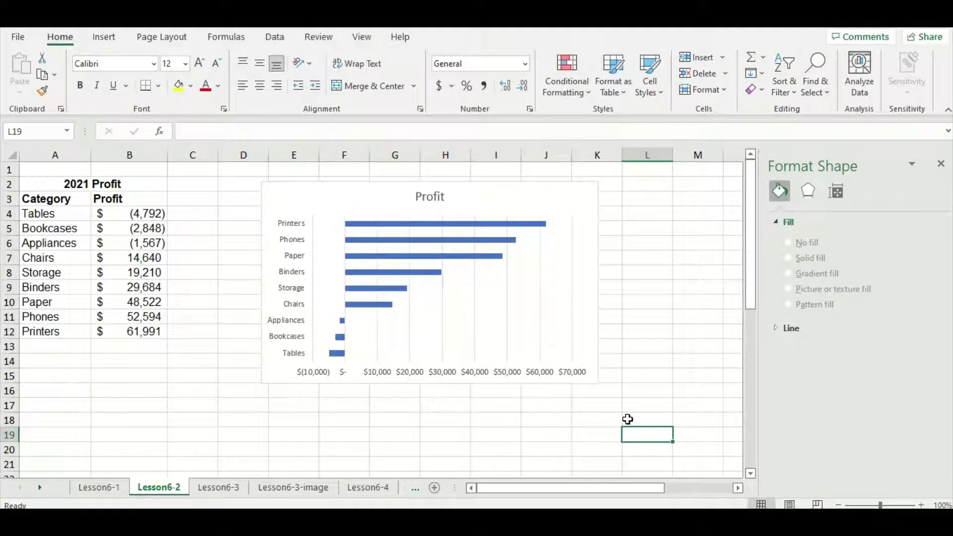
Step: Change the title of the Profit bar chart to "2021 Profit"
click(416, 198)
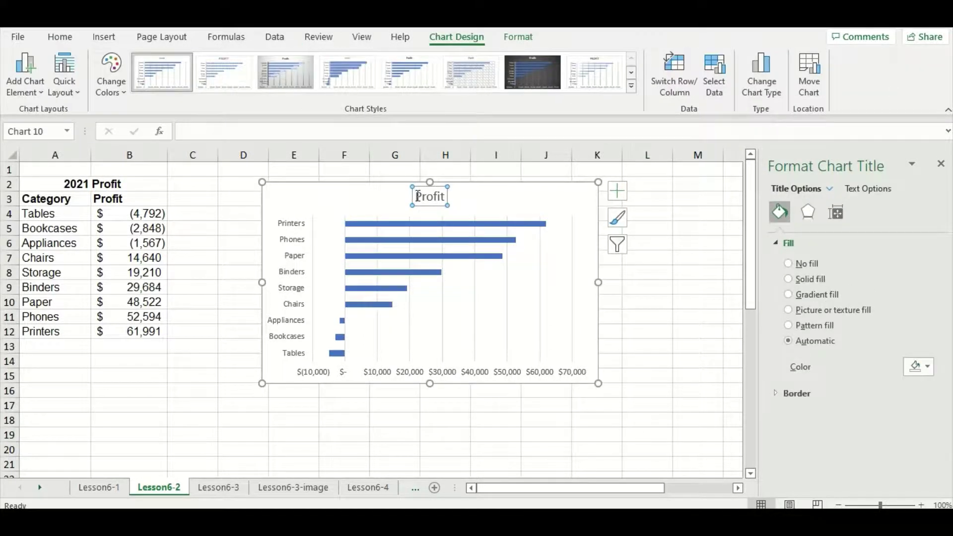
click(417, 196)
text(2021)
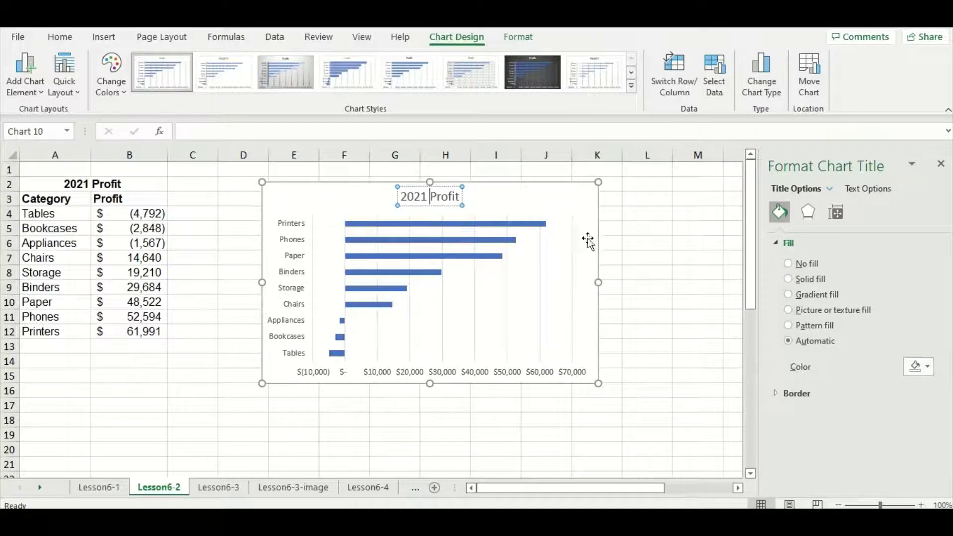
click(605, 243)
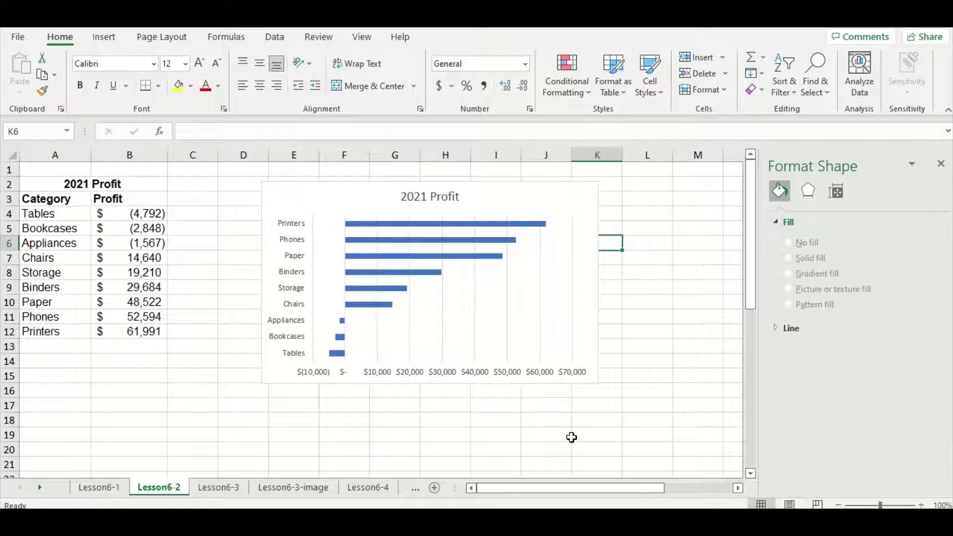
Step: Invert the 2021 Profit bars' fill for negative values, using solid blue for positive bars and dark red for negative ones
click(340, 345)
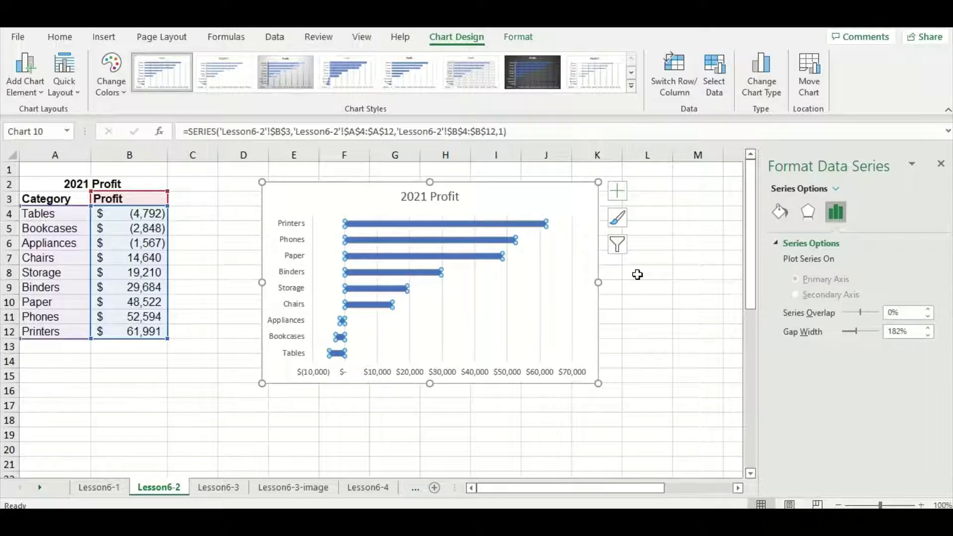
click(782, 214)
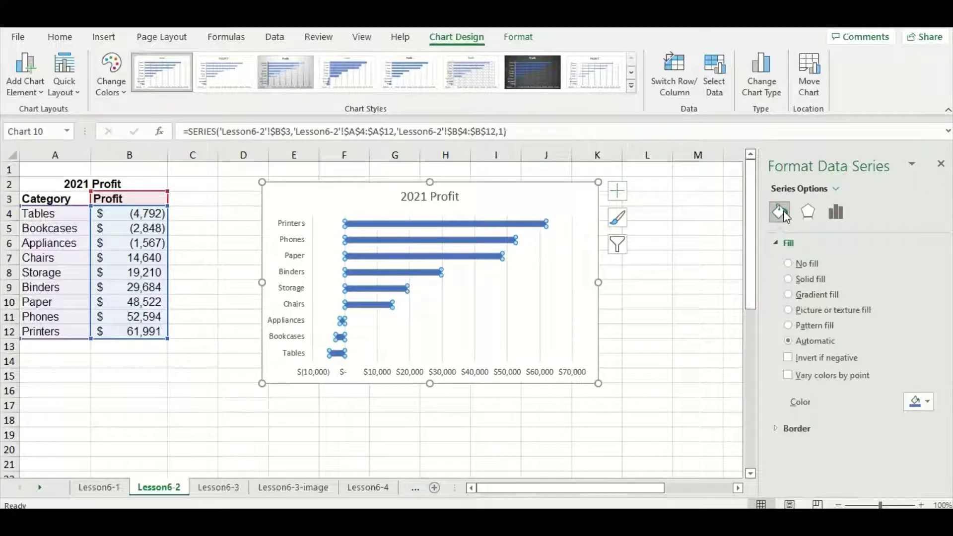
click(788, 358)
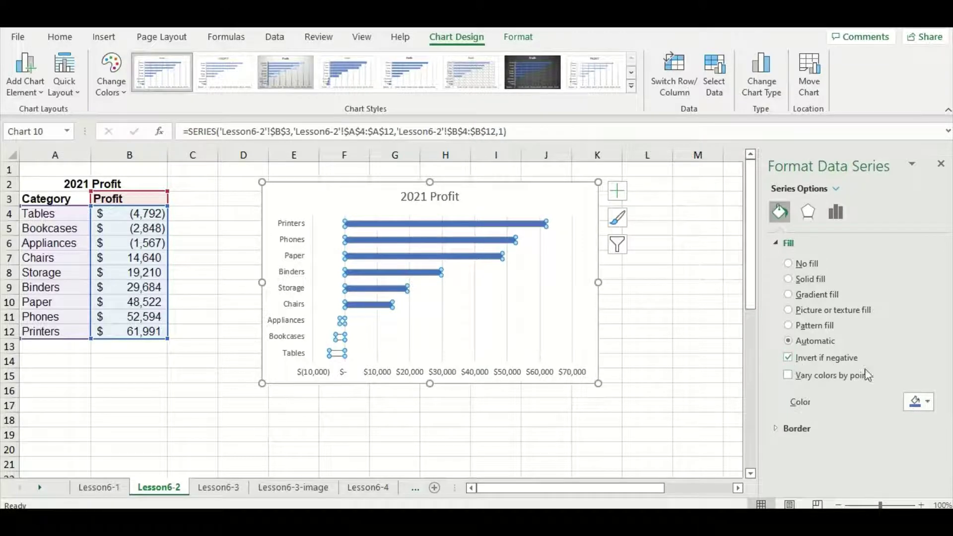
click(918, 402)
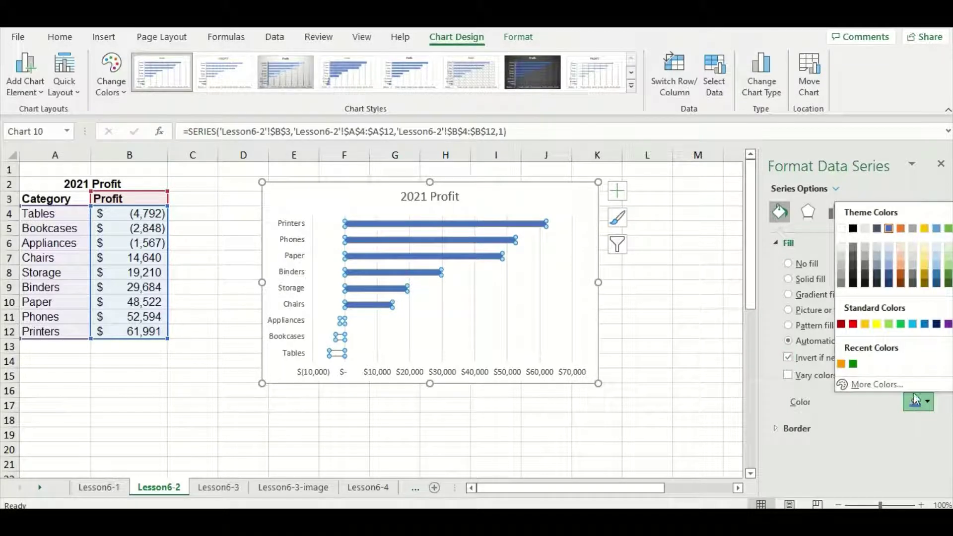
click(889, 230)
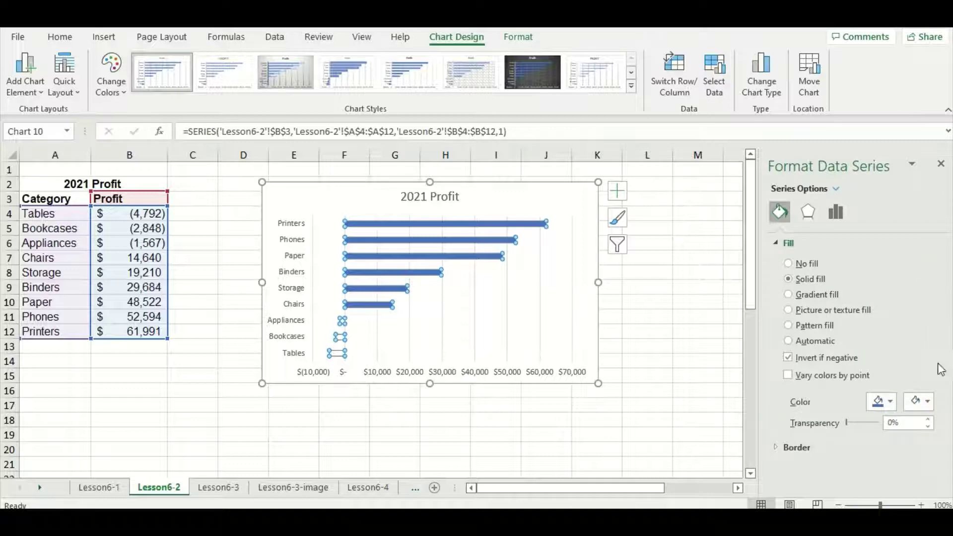
click(920, 401)
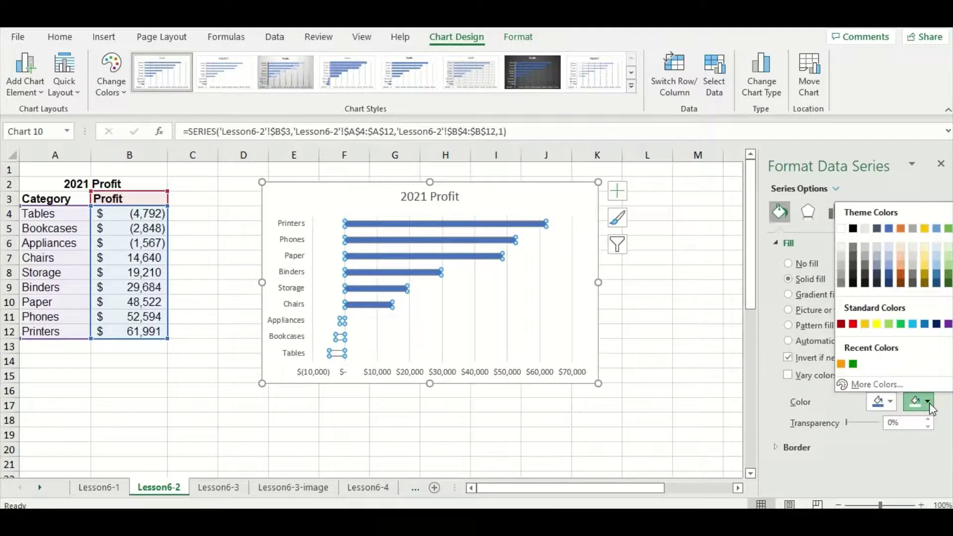
click(843, 325)
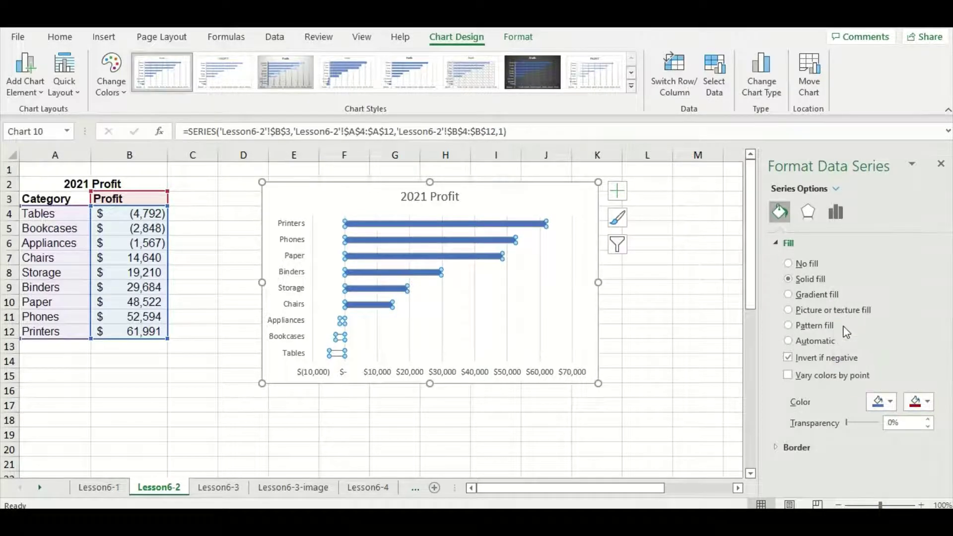
click(722, 348)
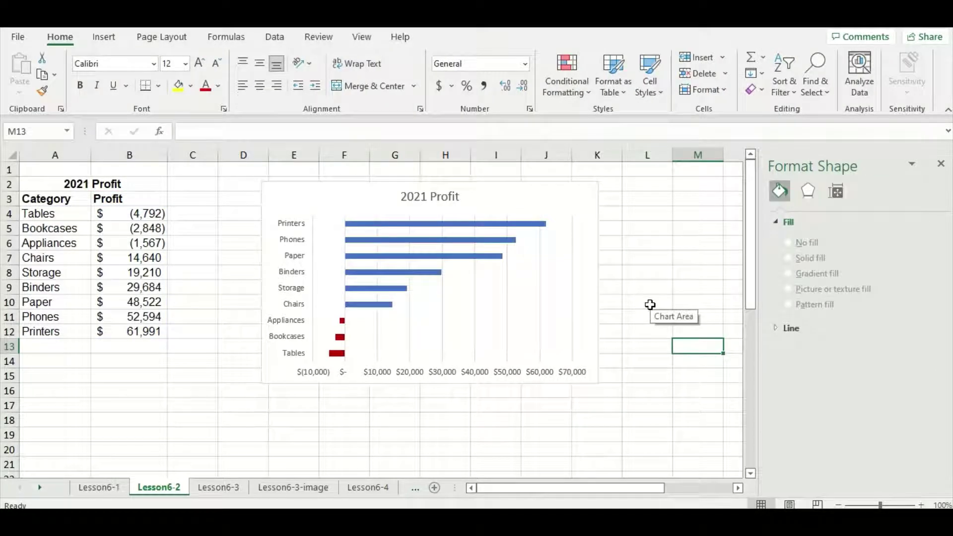
Step: Insert a 2-D line chart from the Sales 2021 table, A2:B14, on Lesson6-3 and place it beside the table
key(ctrl+Page_Down)
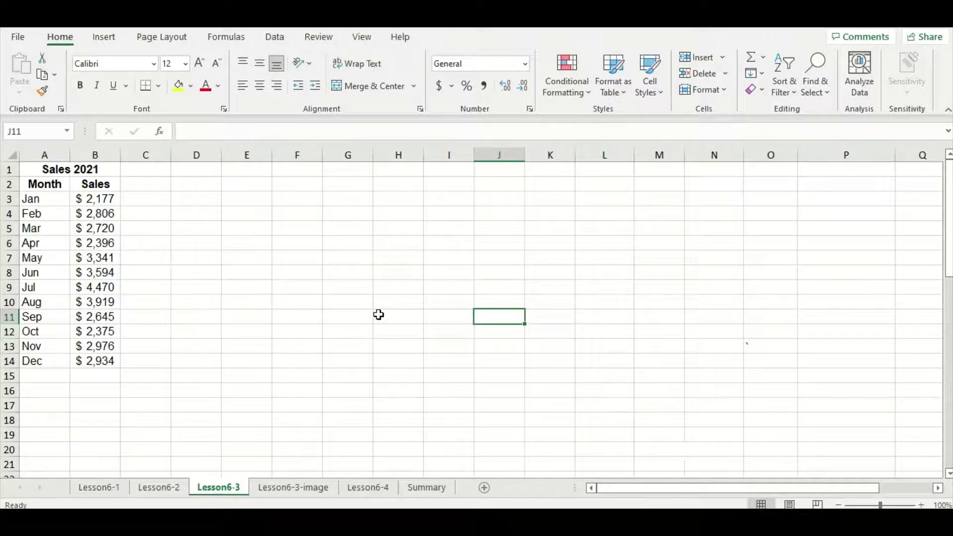
click(58, 188)
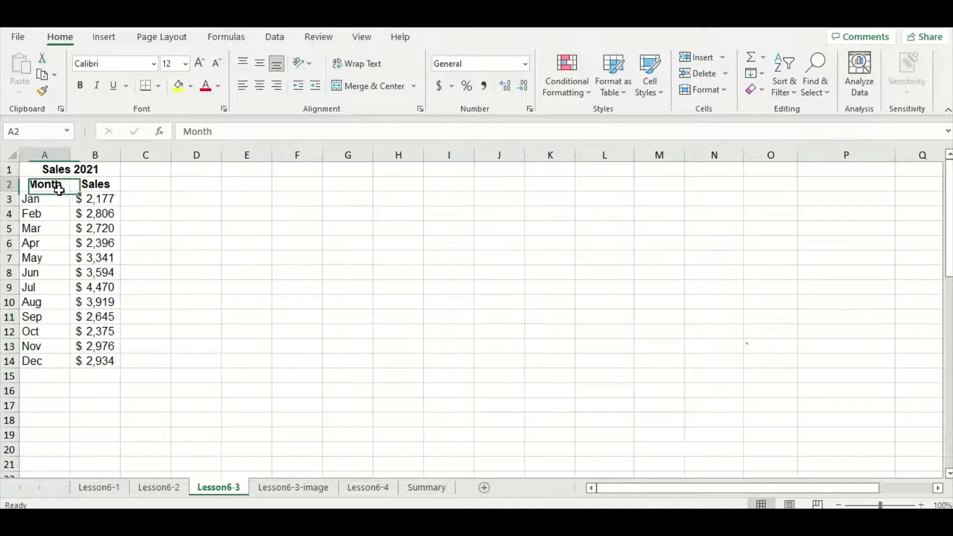
drag(58, 189, 95, 362)
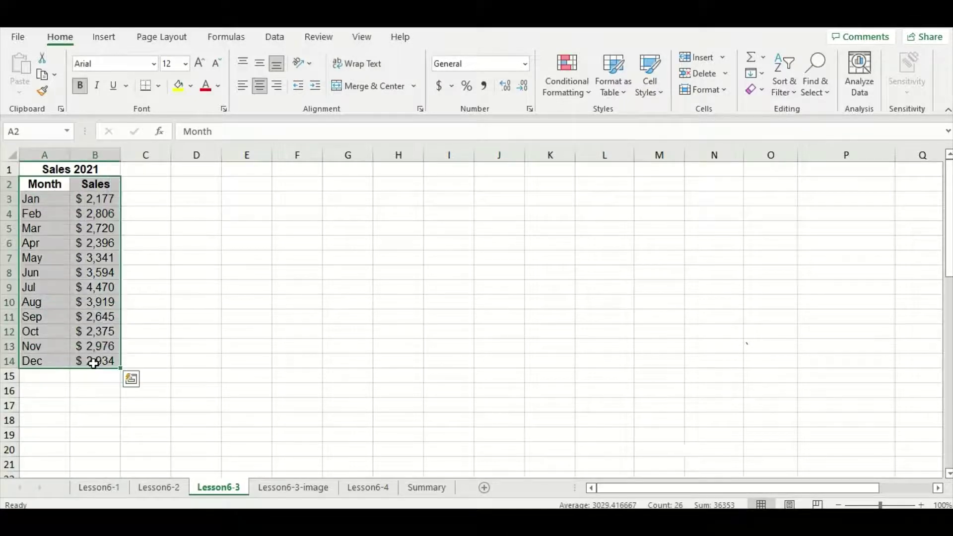
click(113, 39)
click(375, 74)
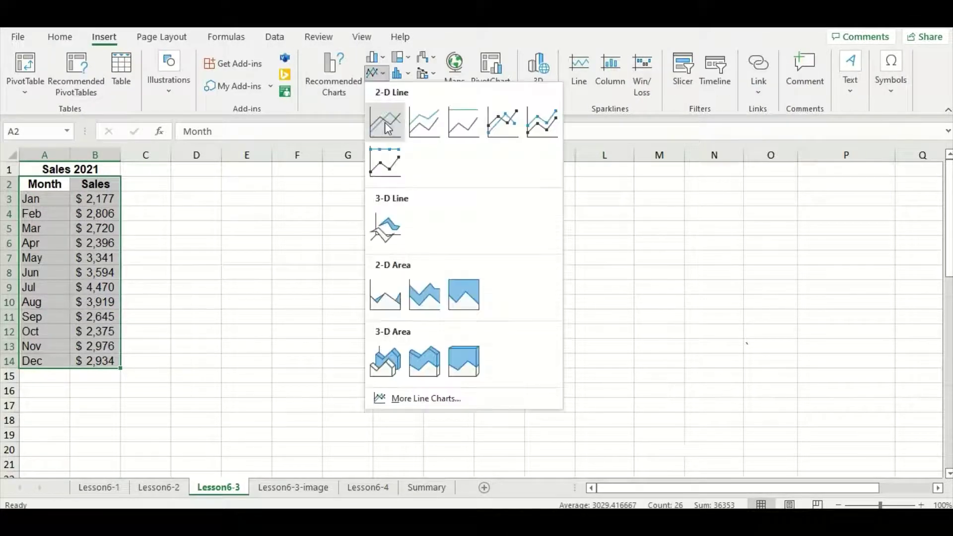
click(386, 125)
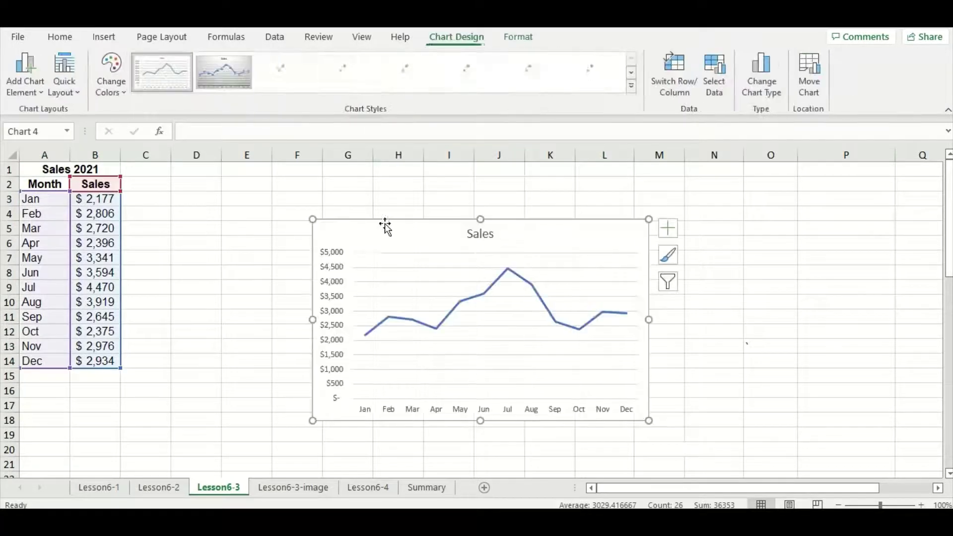
drag(385, 224, 221, 186)
Step: Change the title of the sales line chart to "2021 Sales"
click(315, 196)
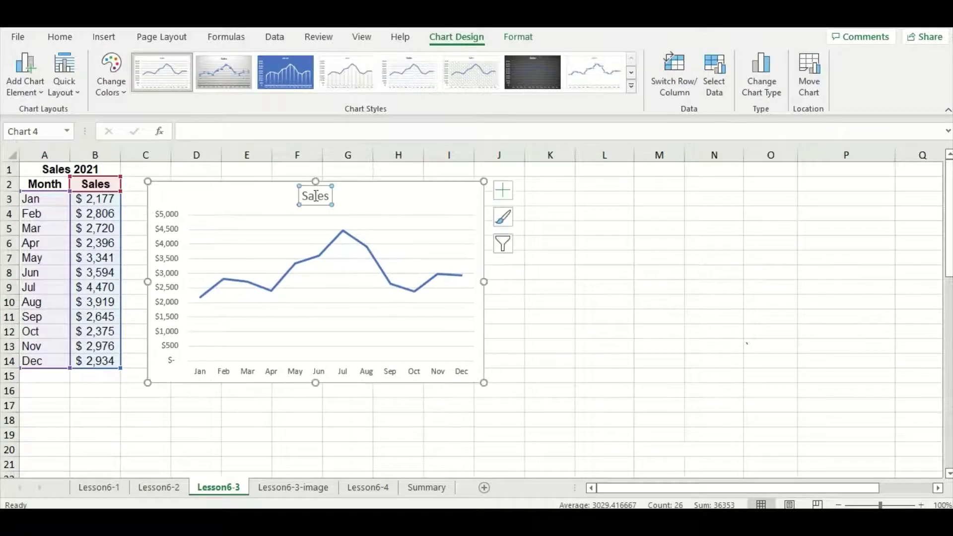
click(301, 196)
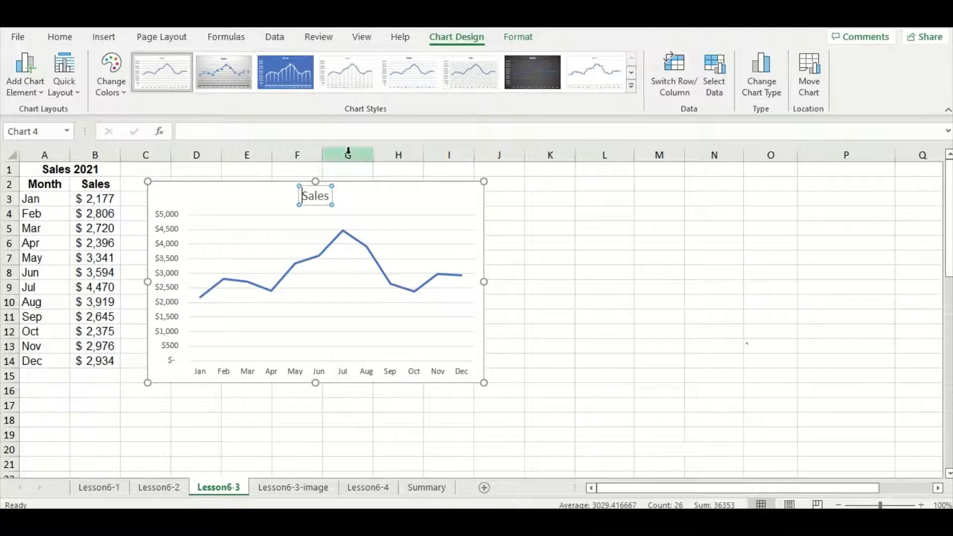
text(2021)
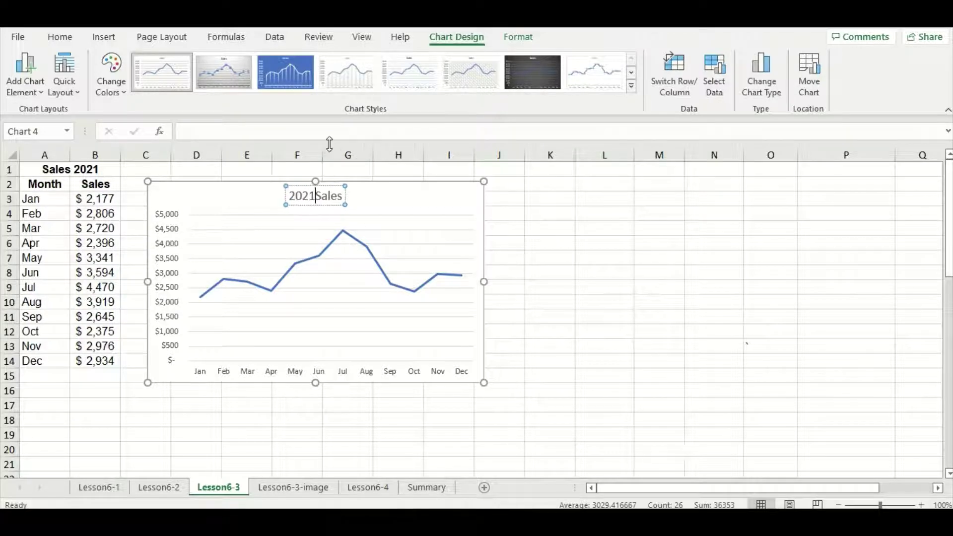
click(528, 216)
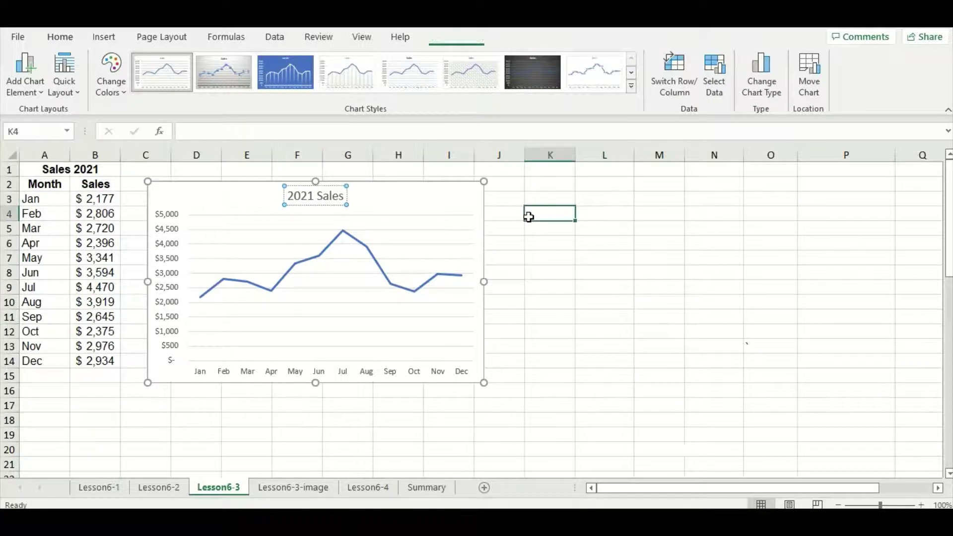
Step: Add axis titles to both axes of the 2021 Sales line chart
click(455, 209)
click(502, 193)
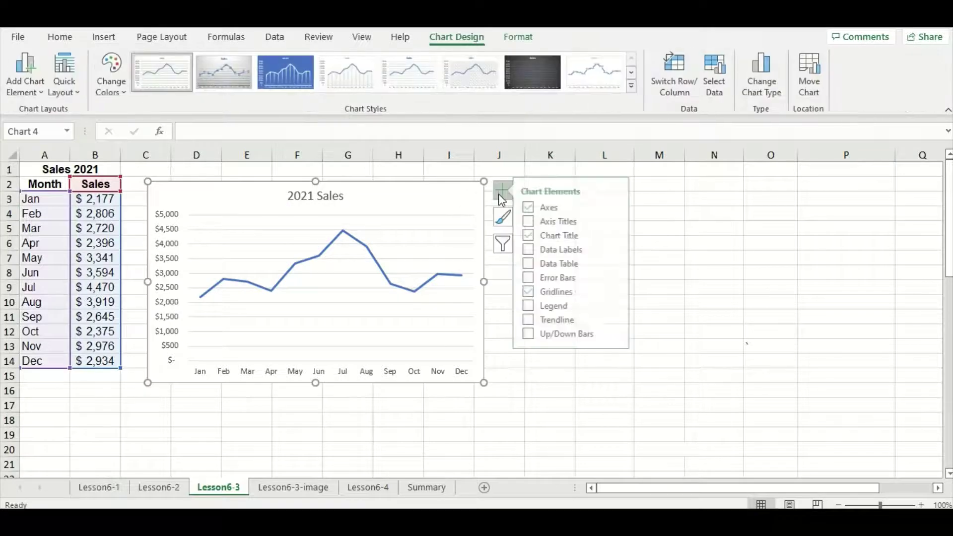
click(537, 221)
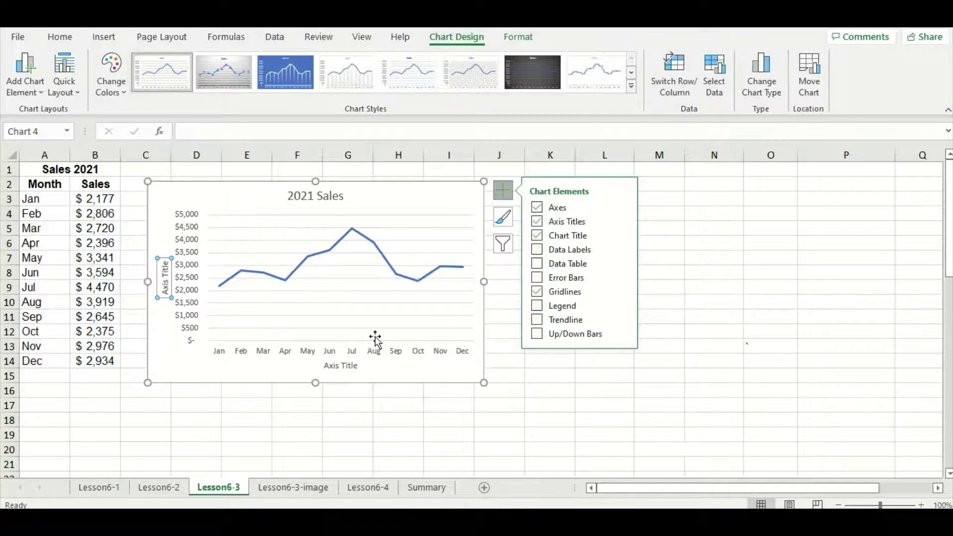
Step: Change the horizontal axis title of the 2021 Sales line chart to "Month"
click(340, 366)
double_click(342, 366)
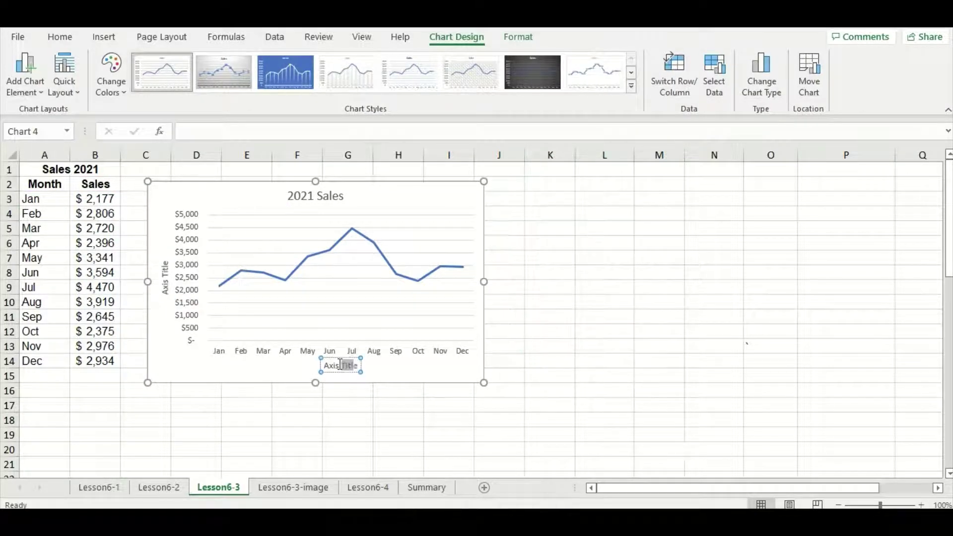
triple_click(341, 365)
key(Delete)
text(Month)
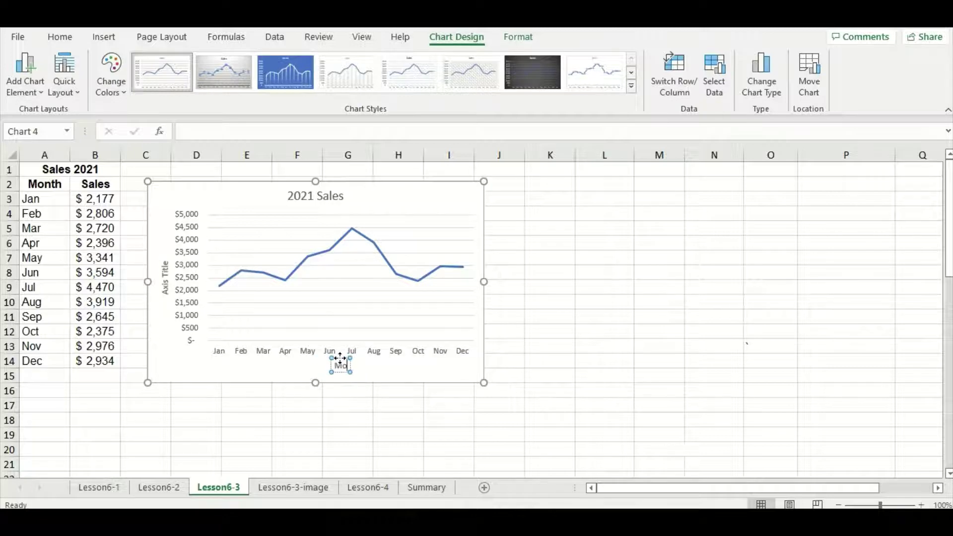
Step: Change the vertical axis title of the 2021 Sales line chart to "2021 Sales"
click(168, 276)
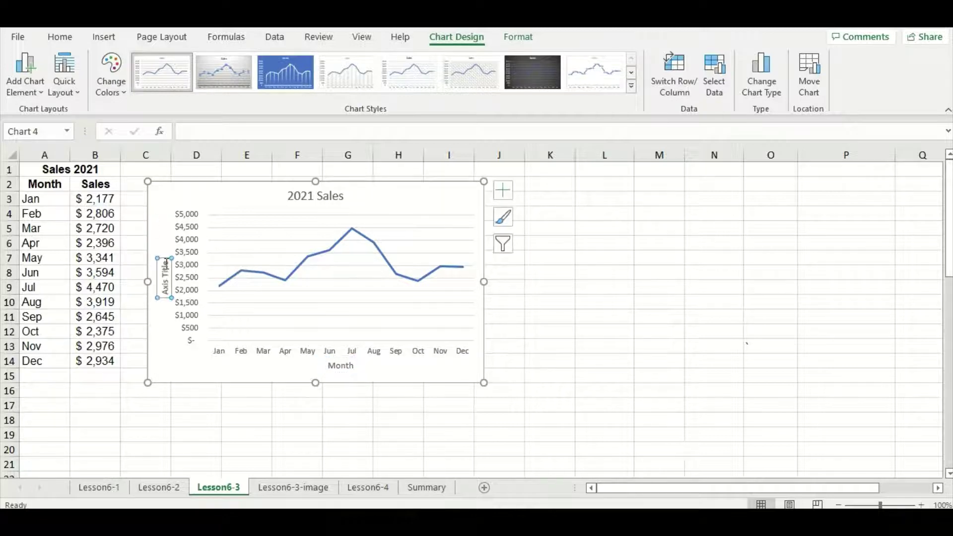
double_click(167, 276)
triple_click(168, 277)
key(Delete)
text(2021 Sales)
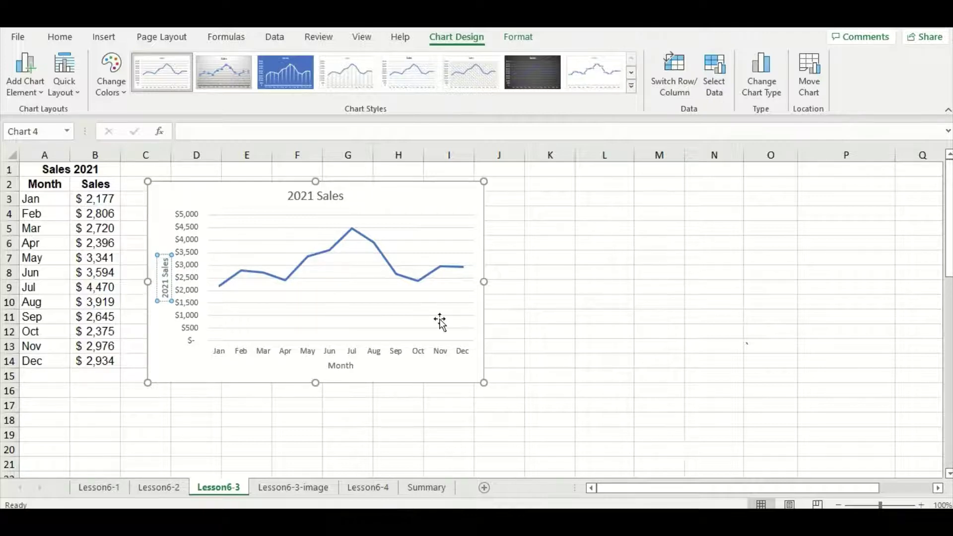
click(517, 330)
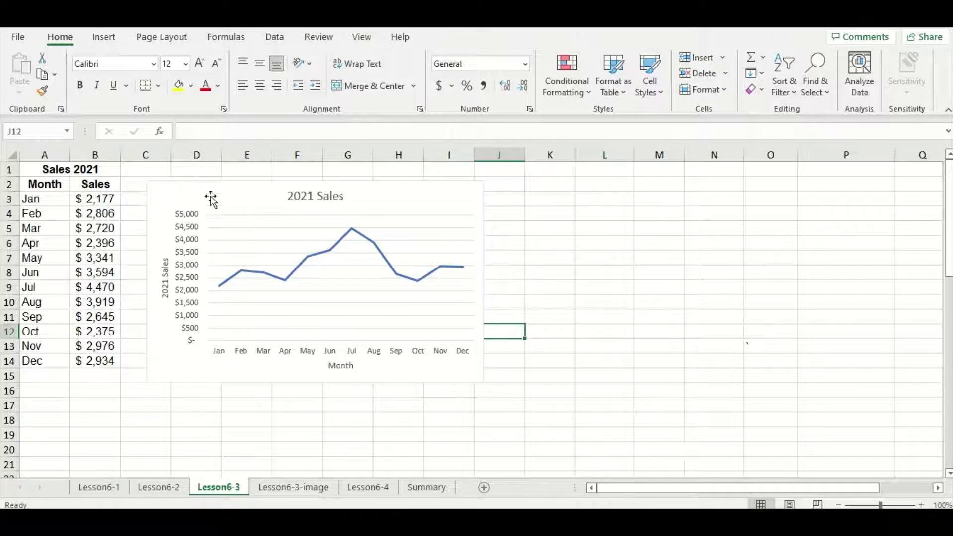
Step: Copy the Month and Sales data in A2:B14 and paste it with its formatting starting at cell L2
drag(30, 184, 88, 359)
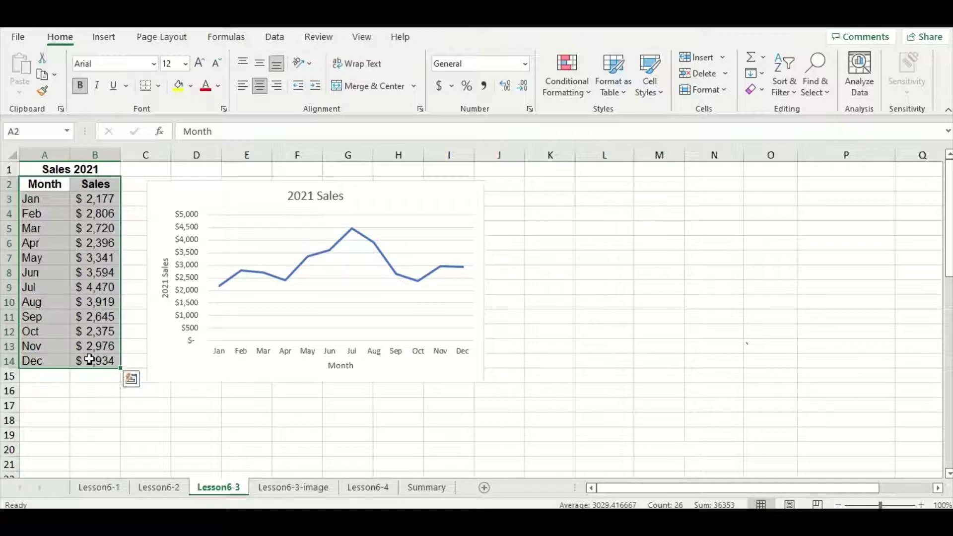
right_click(79, 246)
click(113, 126)
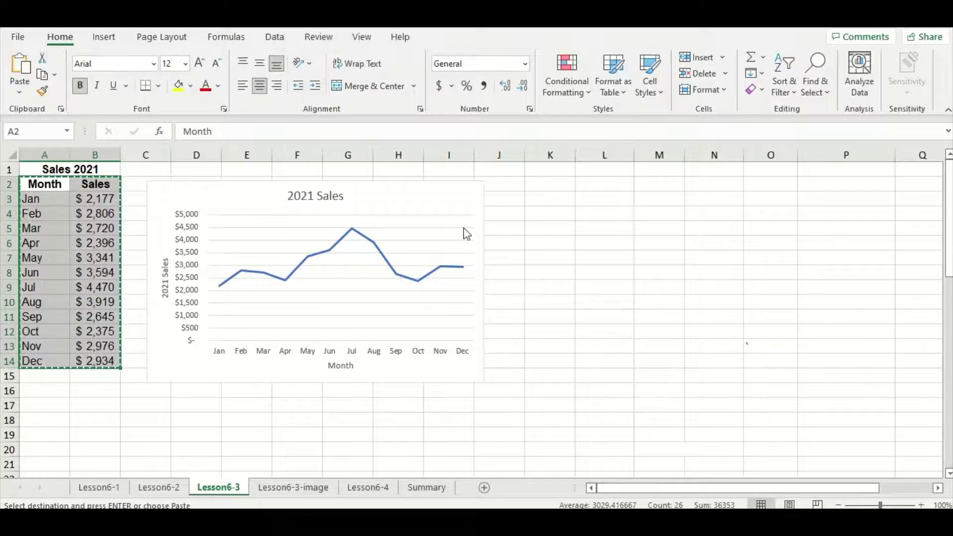
click(611, 186)
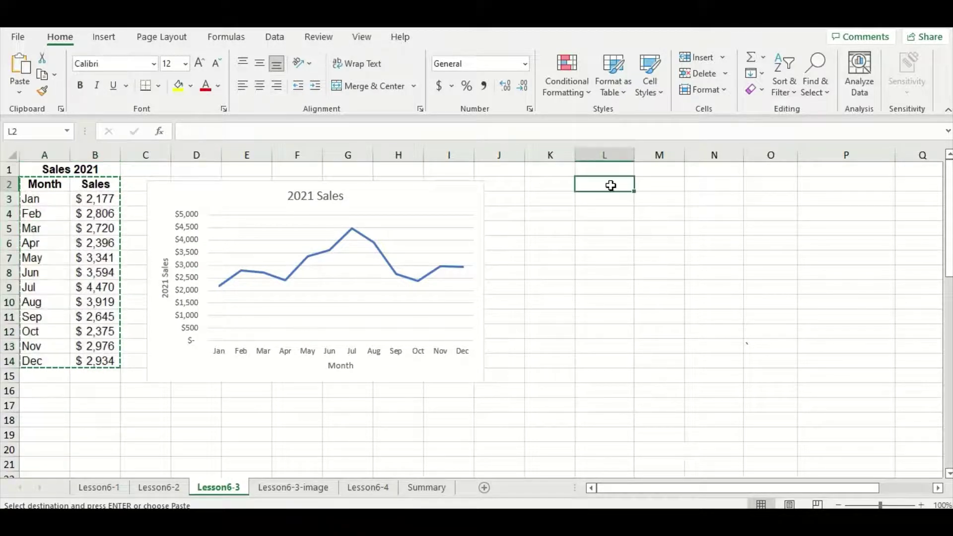
right_click(612, 187)
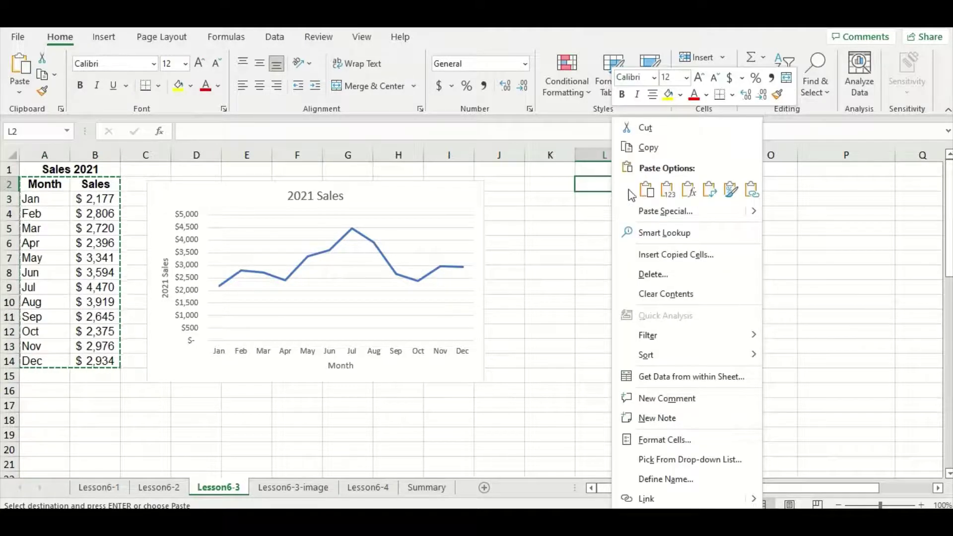
click(647, 189)
click(646, 197)
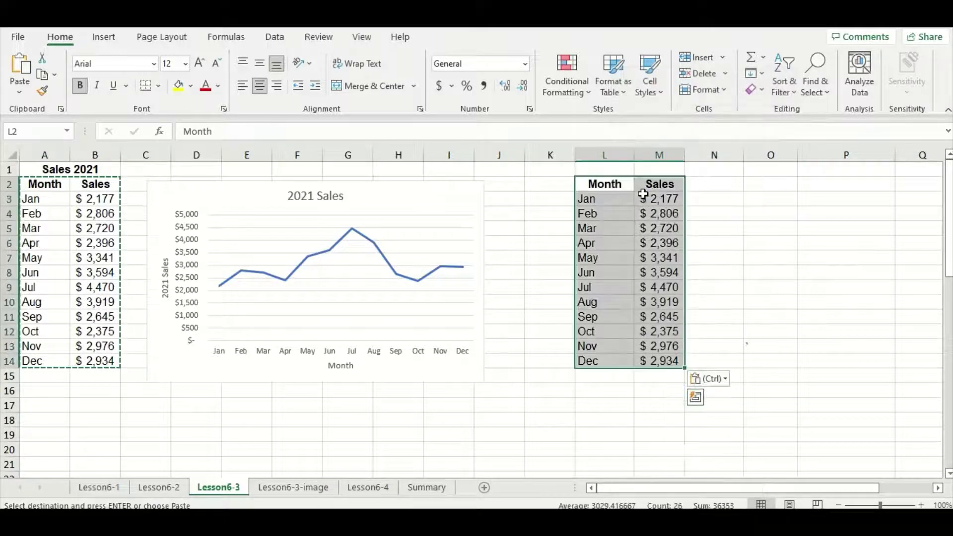
click(703, 226)
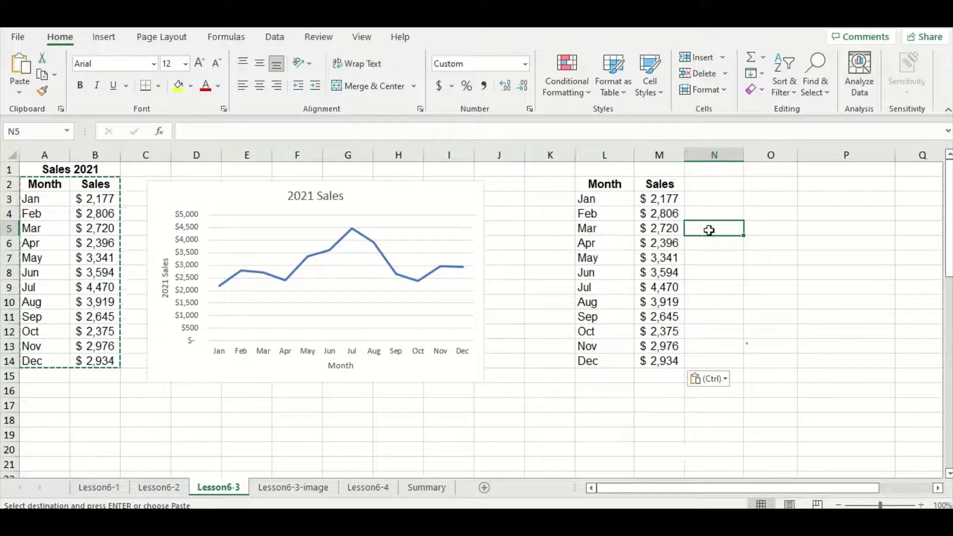
Step: Insert a 2-D clustered bar chart from the copied data in L2:M14 and place it beside the copied table
drag(753, 489, 792, 489)
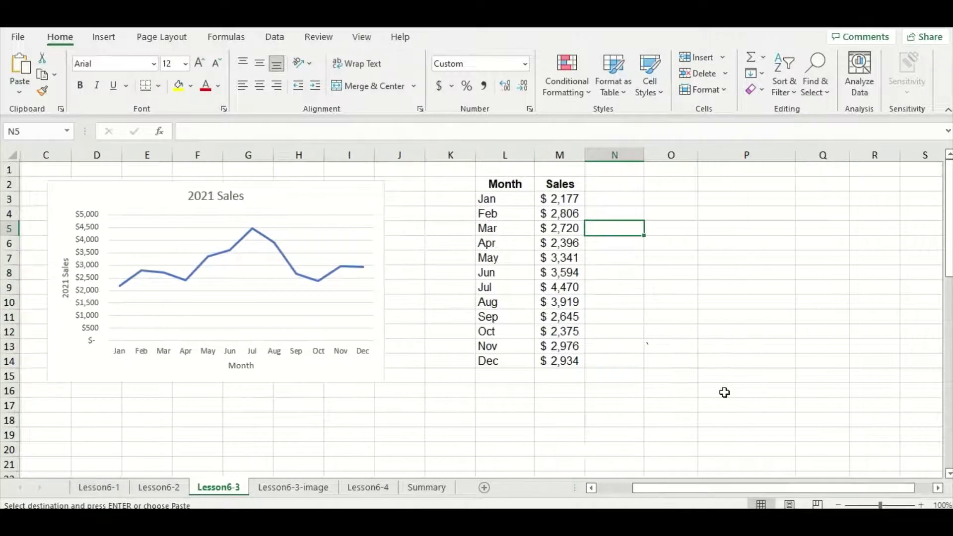
drag(493, 183, 555, 371)
click(106, 36)
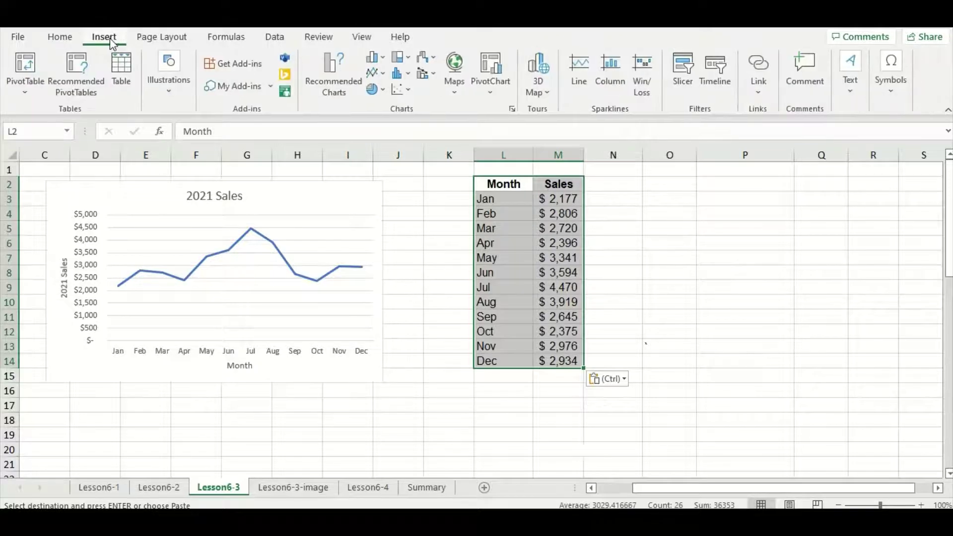
click(373, 58)
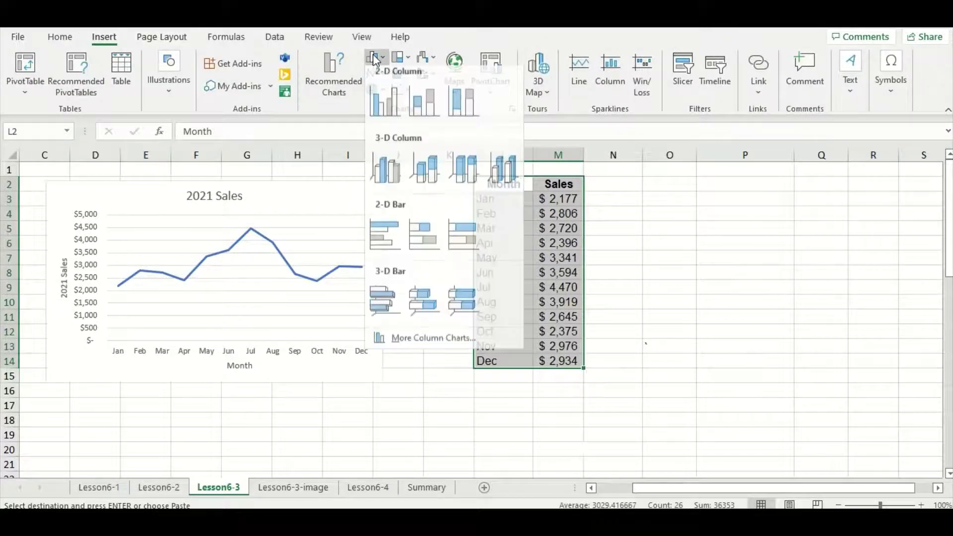
click(382, 243)
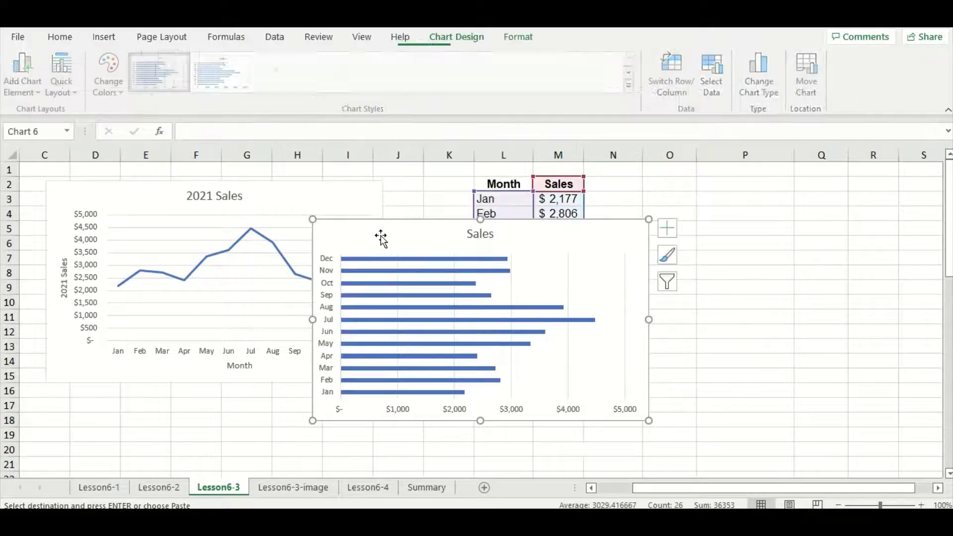
drag(380, 238, 689, 176)
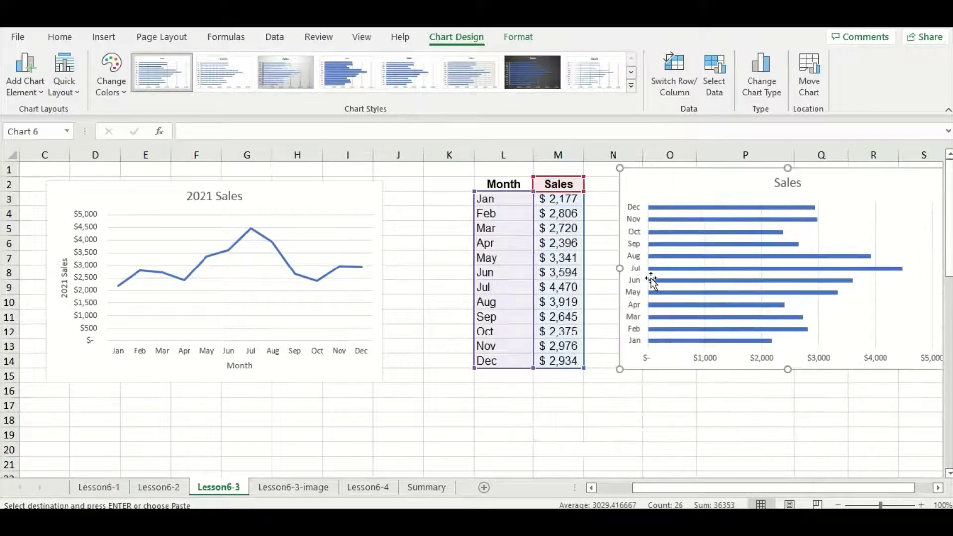
click(604, 375)
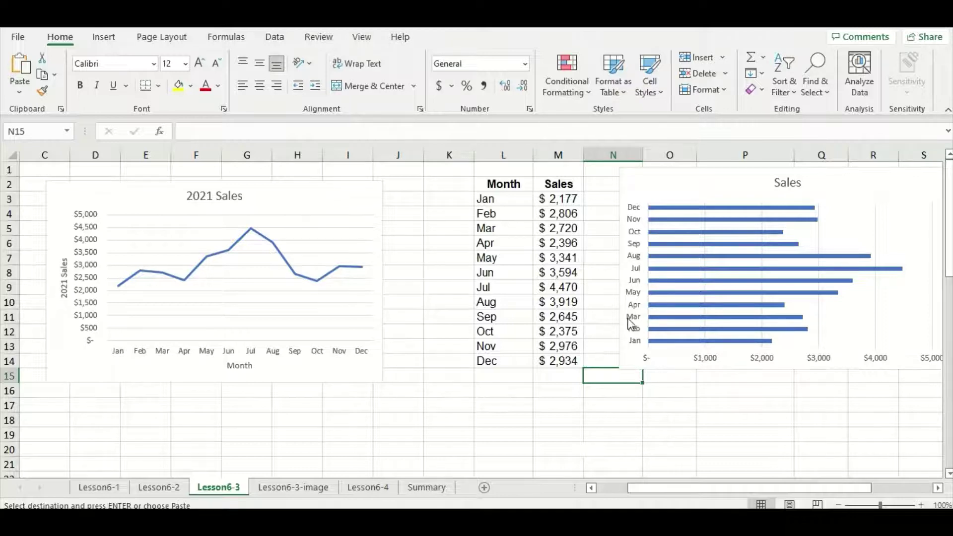
Step: Delete the bar chart and sort the copied table by Month from A to Z, expanding the selection to include Sales
click(668, 188)
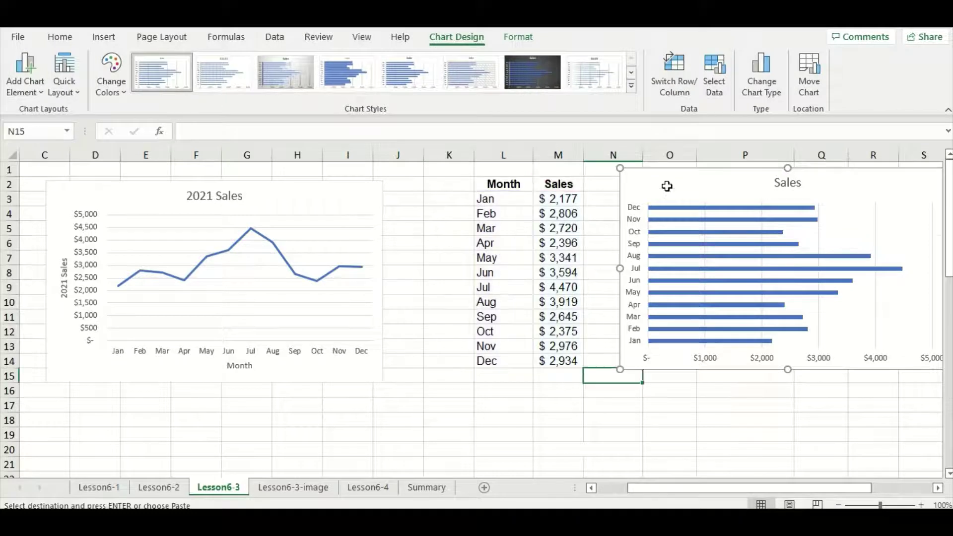
key(Delete)
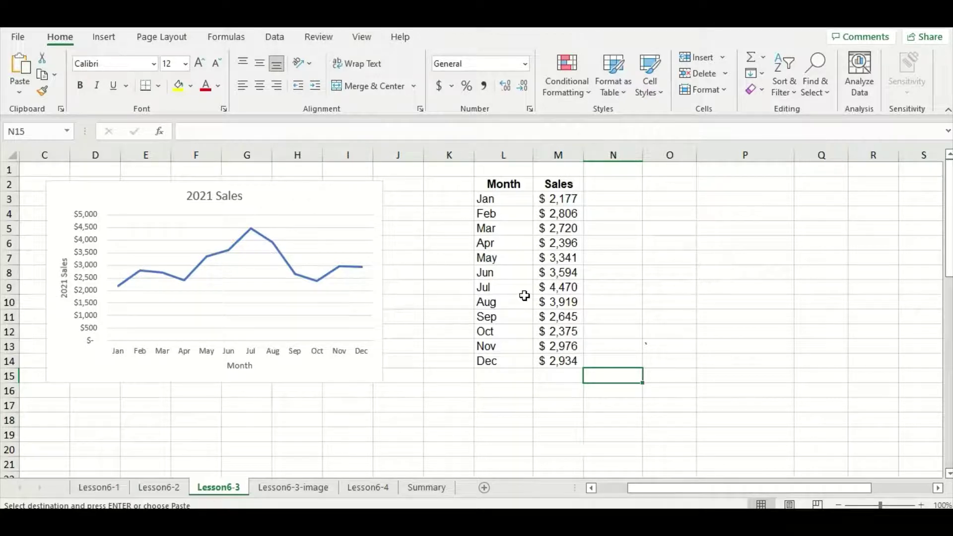
drag(508, 200, 504, 358)
key(ctrl+v)
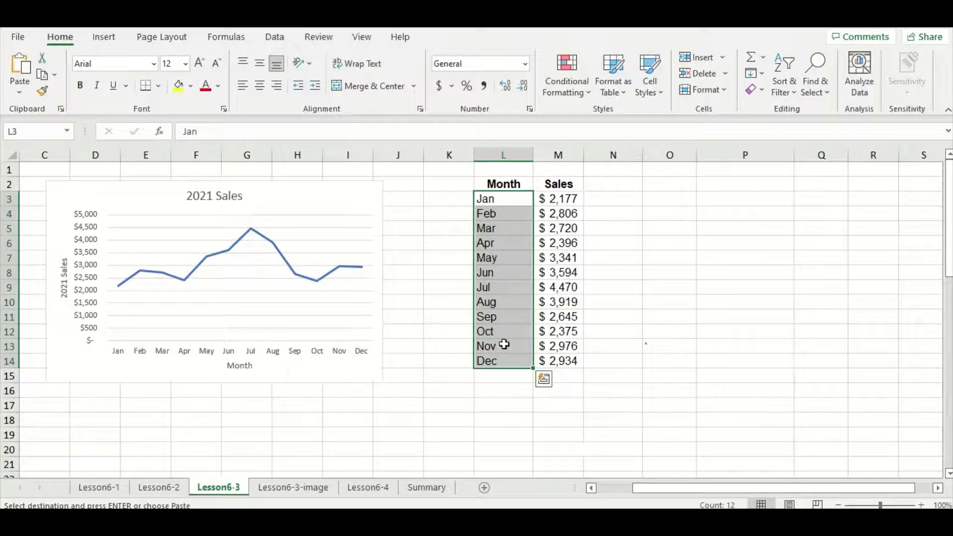
click(786, 94)
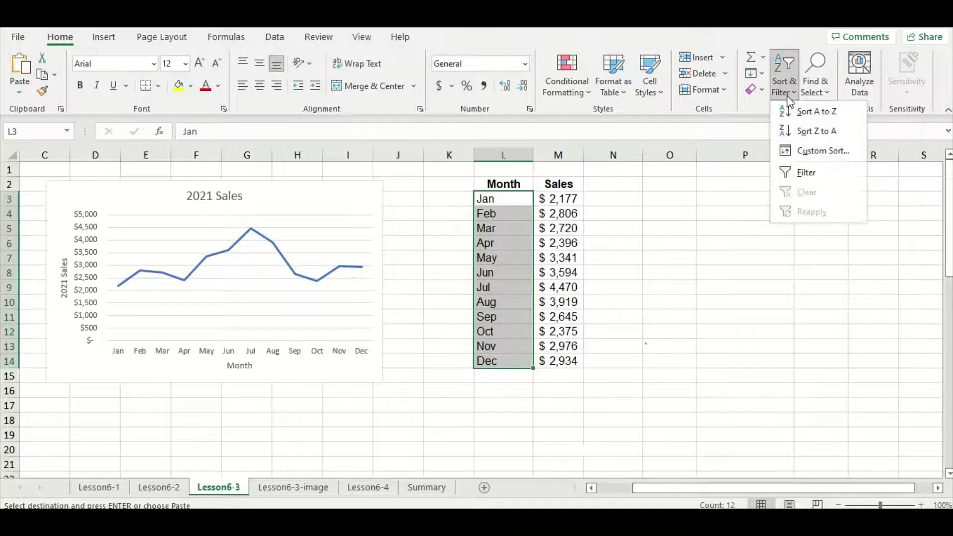
click(806, 155)
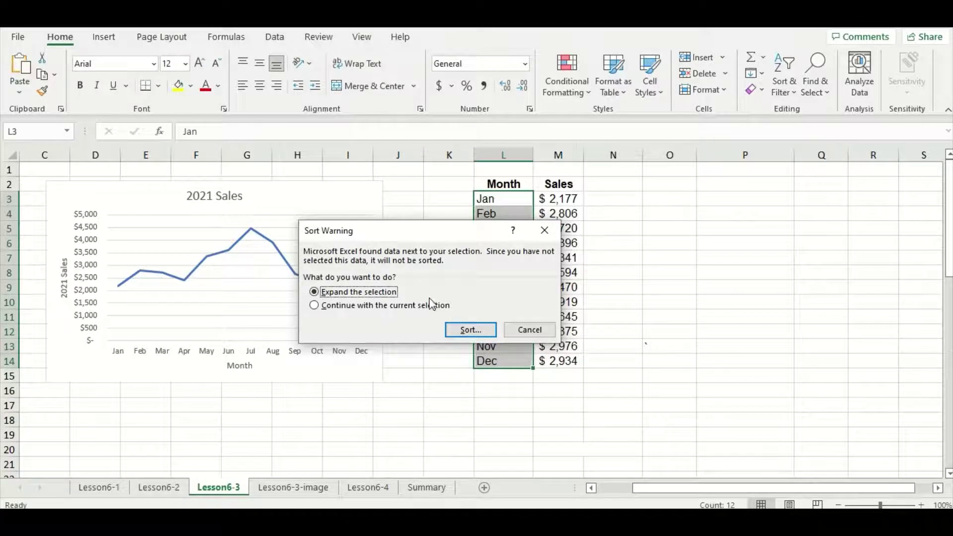
click(472, 330)
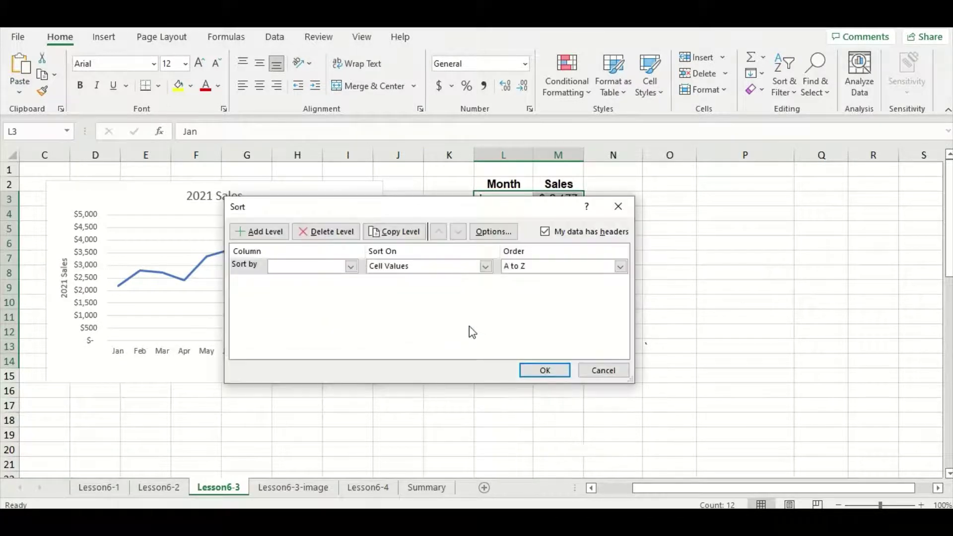
click(350, 268)
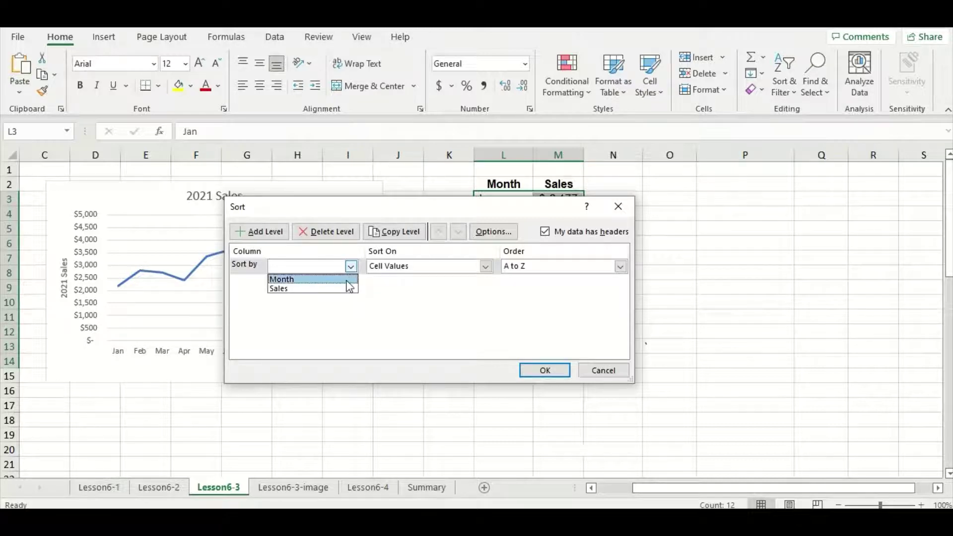
click(346, 279)
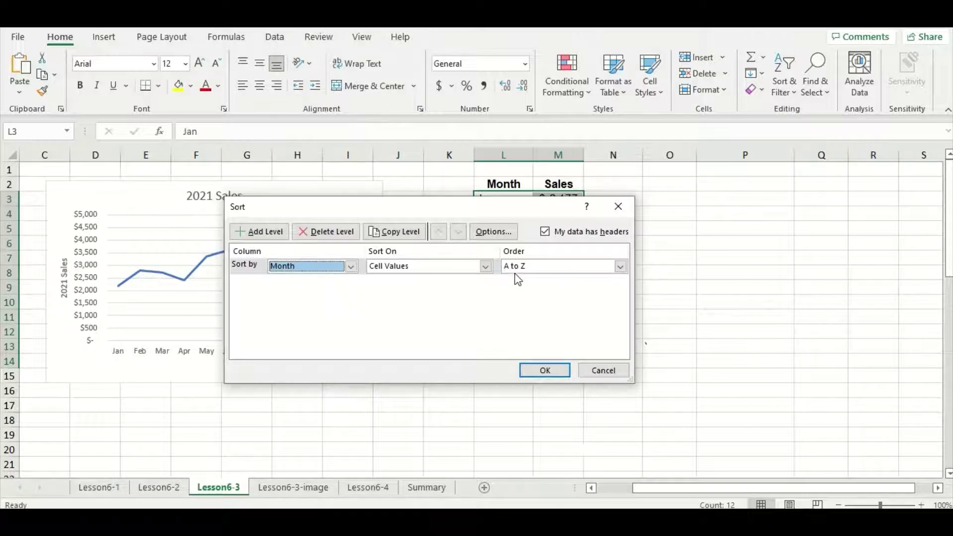
click(545, 371)
click(454, 329)
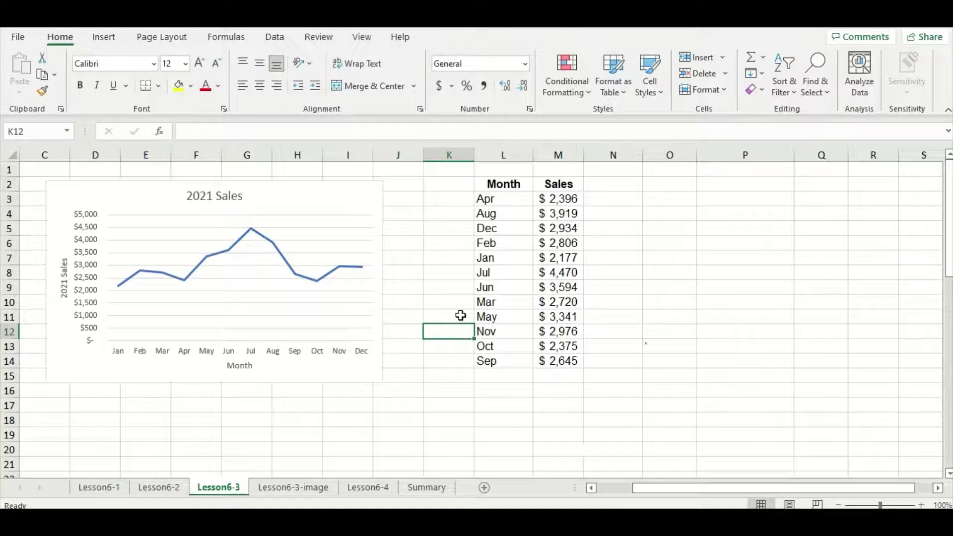
Step: Insert a 2-D clustered bar chart from the alphabetically sorted months in L2:M14 and place it beside that table
drag(494, 183, 546, 353)
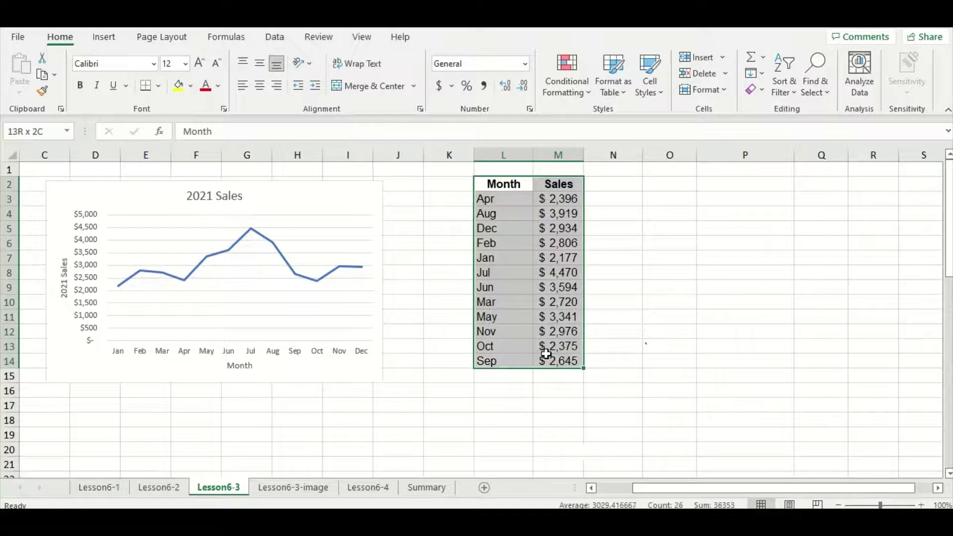
click(105, 37)
click(376, 58)
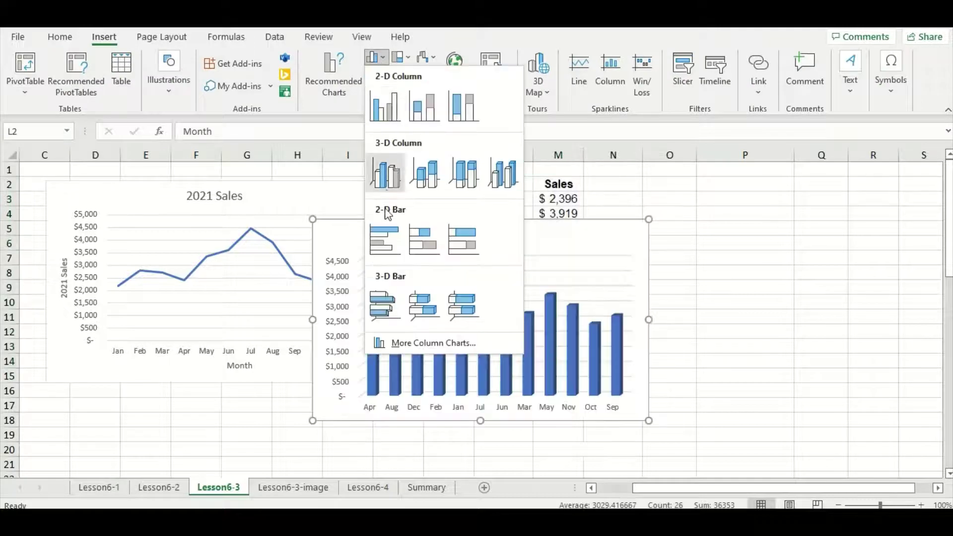
click(386, 237)
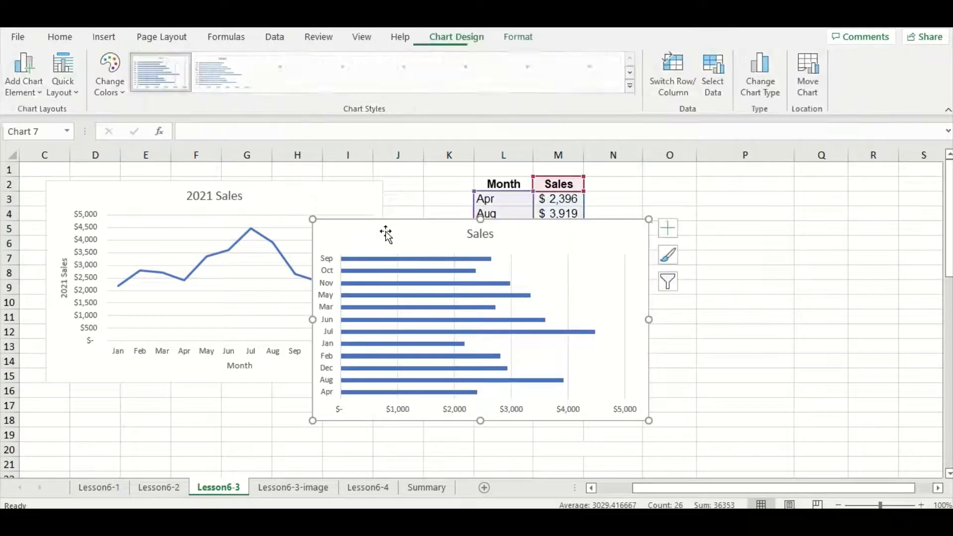
drag(424, 235, 677, 221)
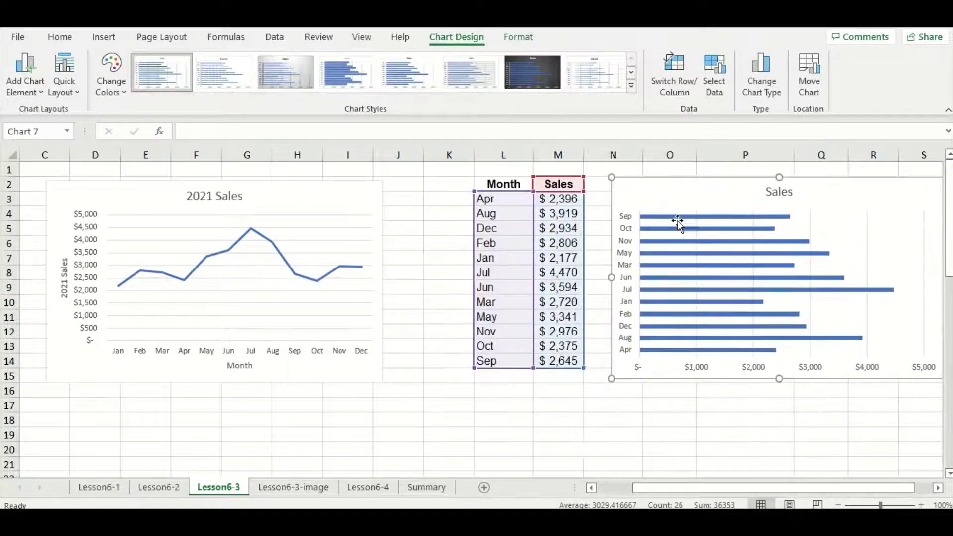
click(595, 379)
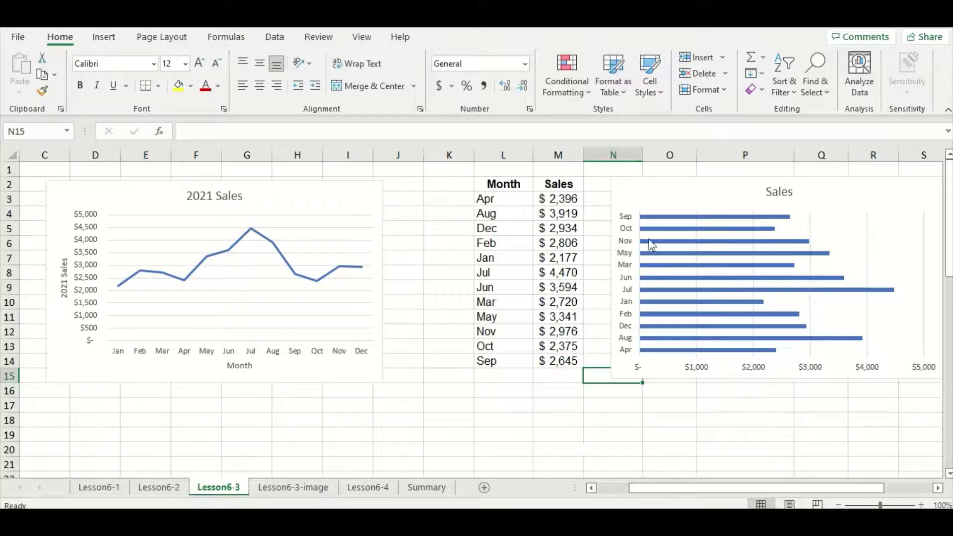
Step: Delete the bar chart of the sorted months and clear the copied table in L2:M14
click(669, 201)
key(Delete)
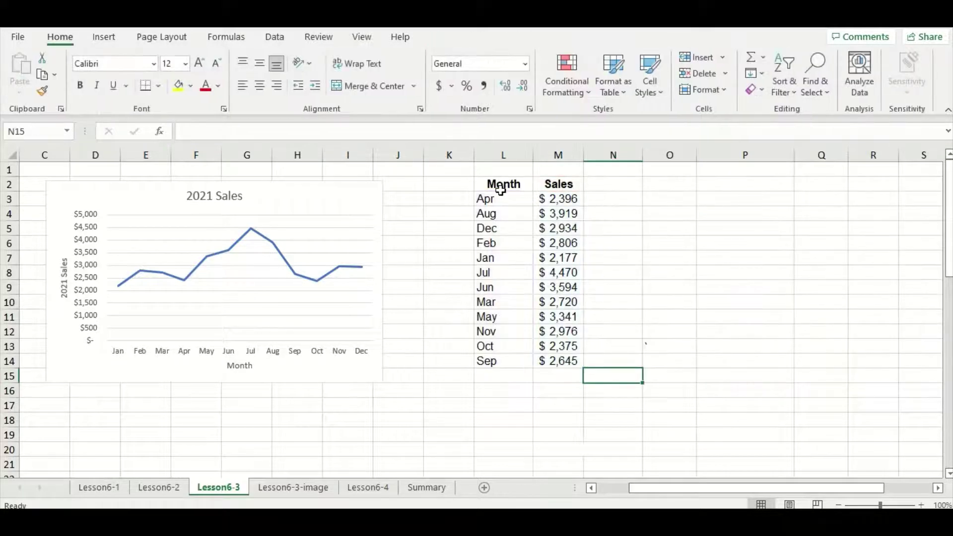
drag(507, 186, 556, 358)
key(Delete)
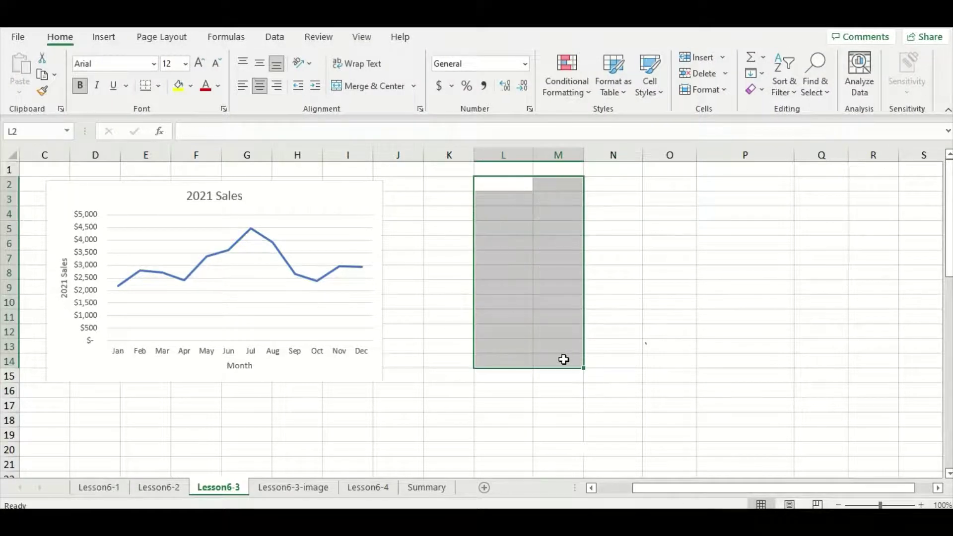
Step: Copy the Month and Sales table in A2:B14 and paste it at L2
drag(654, 489, 589, 492)
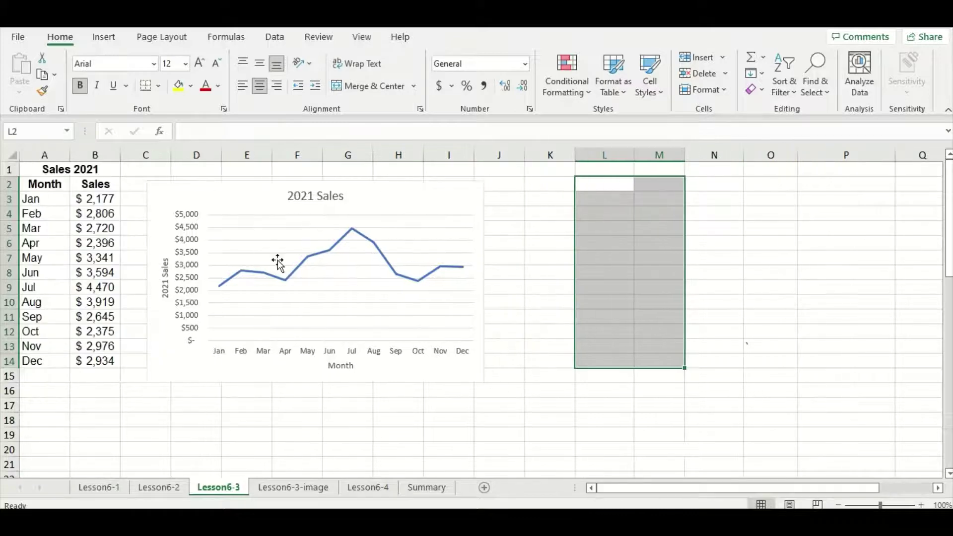
drag(60, 187, 99, 357)
right_click(68, 302)
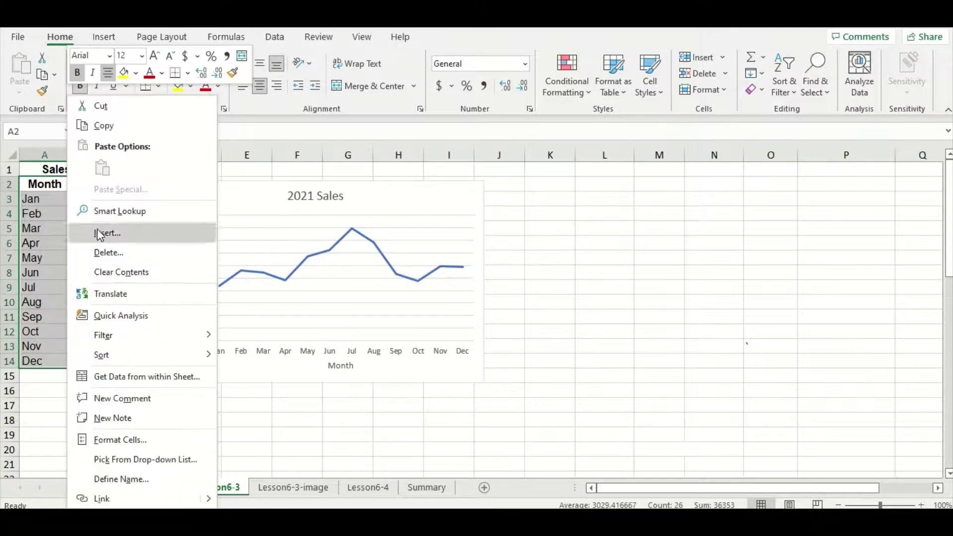
click(114, 133)
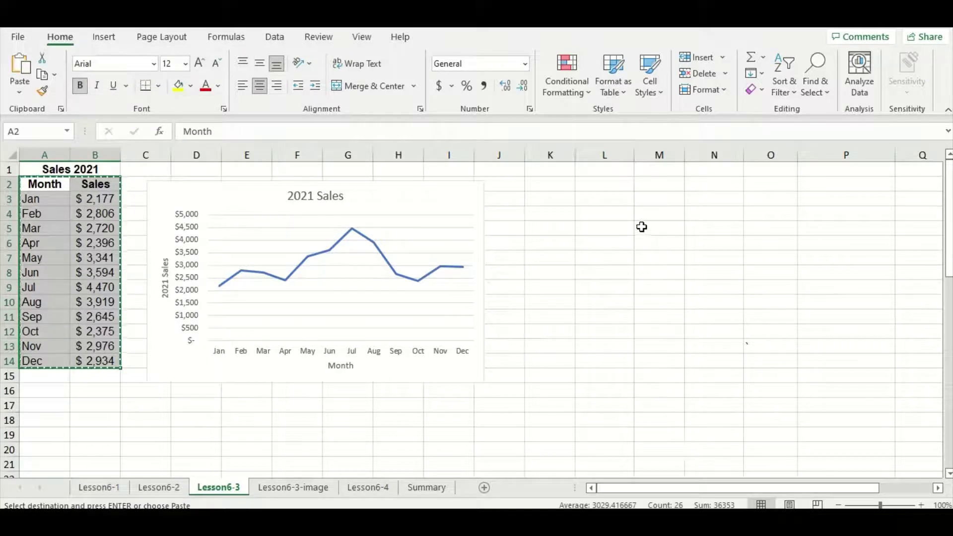
click(614, 187)
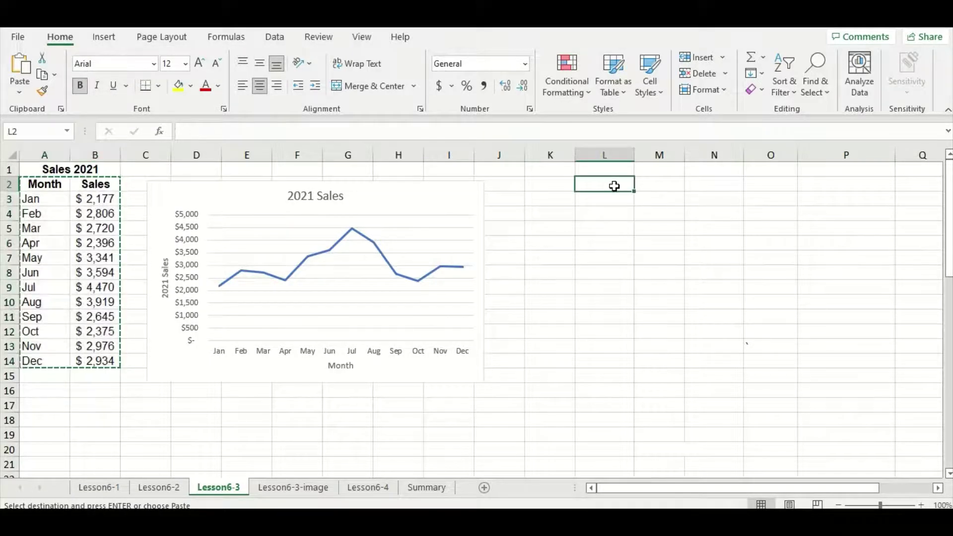
right_click(614, 186)
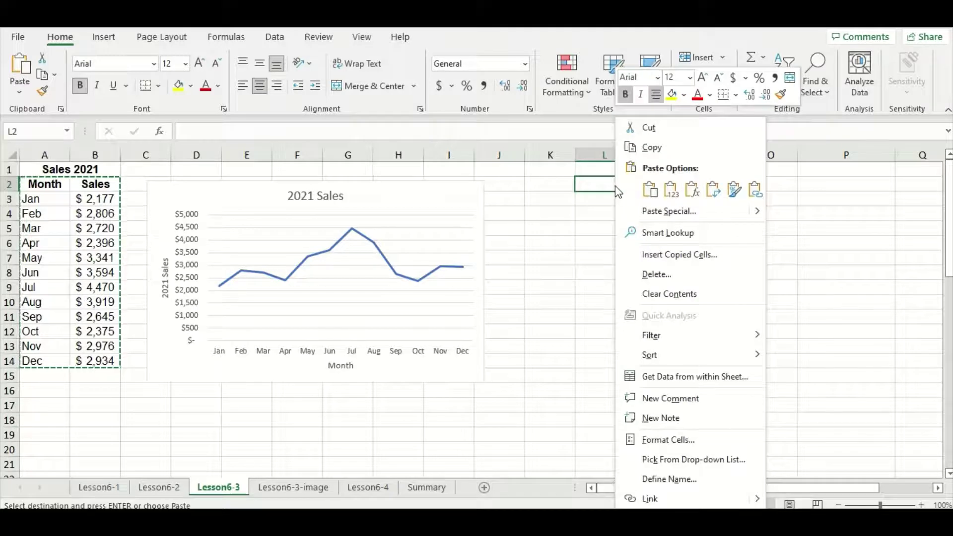
click(651, 194)
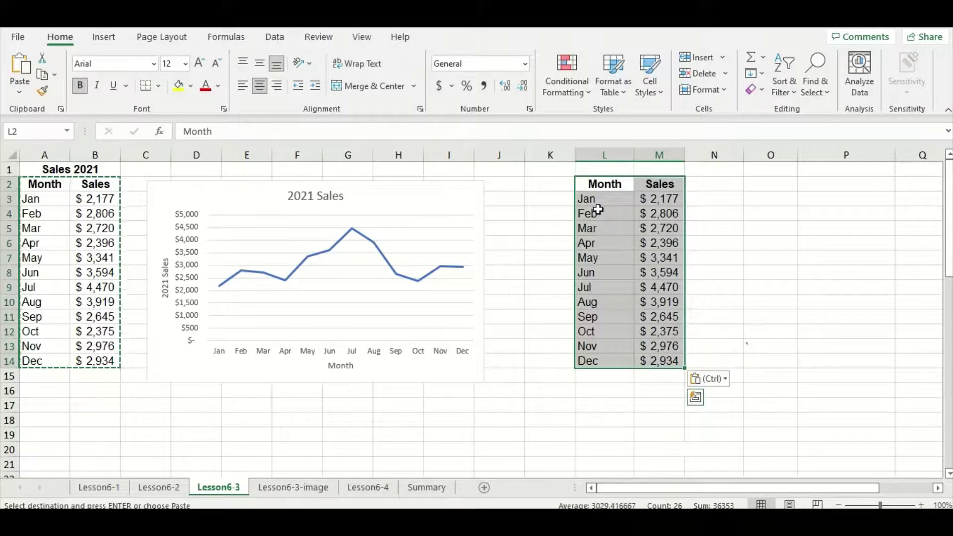
Step: Enter the column header MonthNum in K2, beside the copied table
click(549, 184)
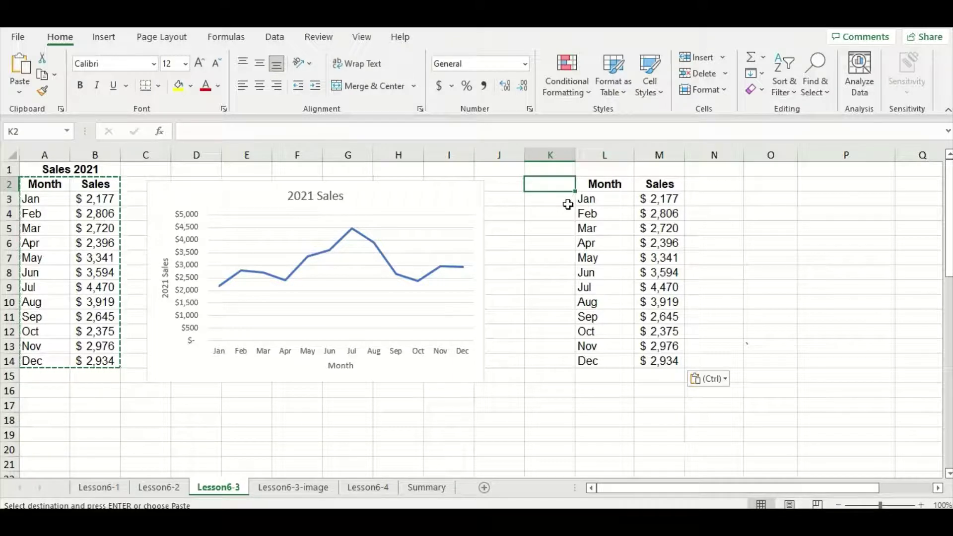
text(Mont)
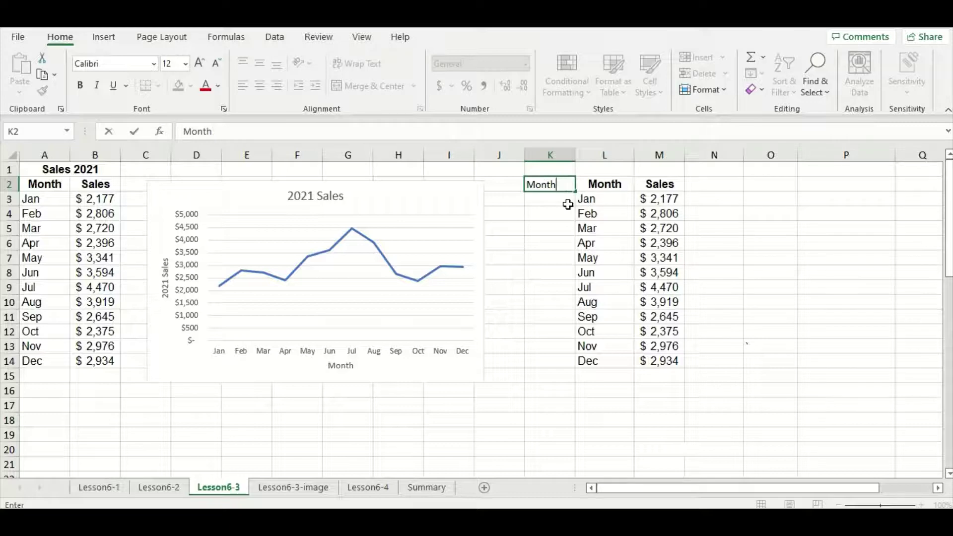
text(h)
key(BackSpace)
key(BackSpace)
key(BackSpace)
key(Down)
key(Down)
key(Down)
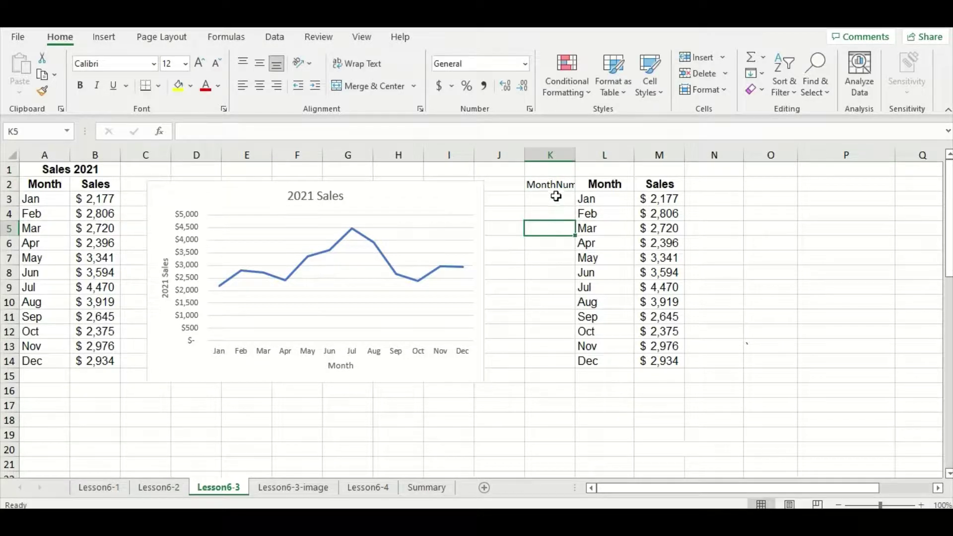
Step: Enter 1, 2 and 3 in K3:K5 and fill the series down to 12 in K14
click(555, 200)
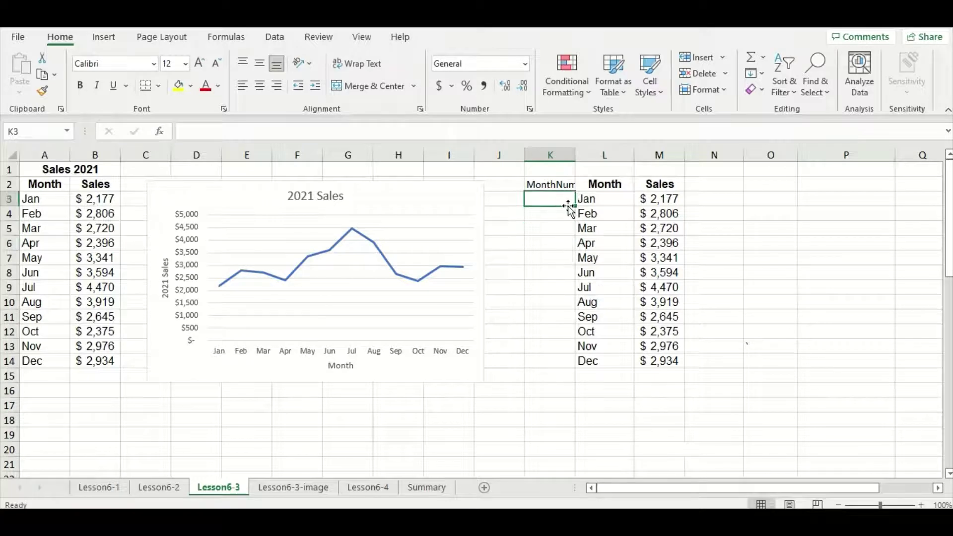
text(1)
key(Return)
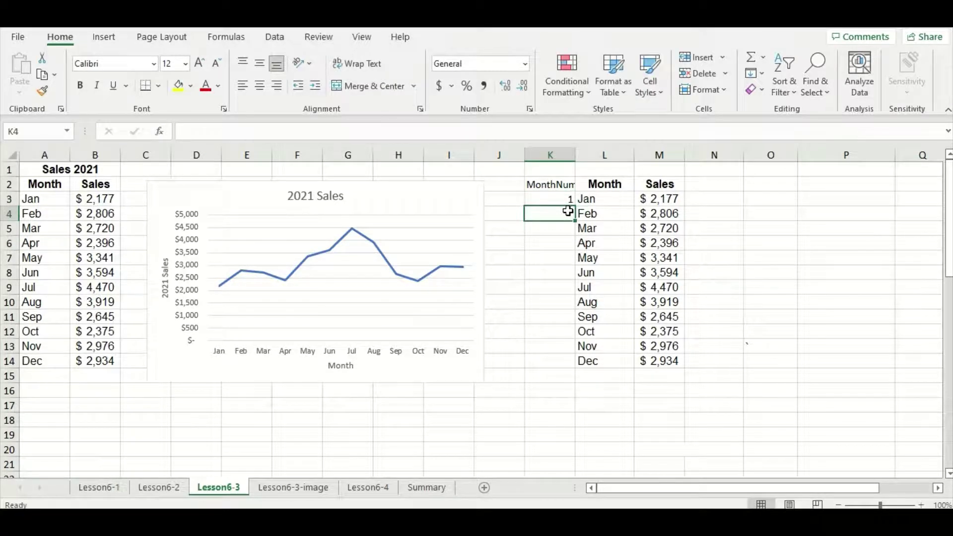
text(2)
key(Return)
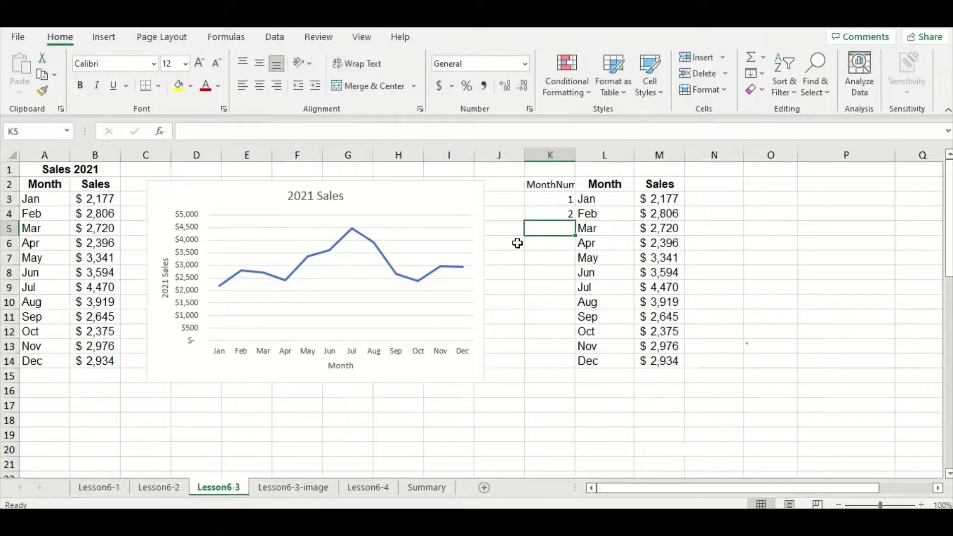
text(3)
key(Return)
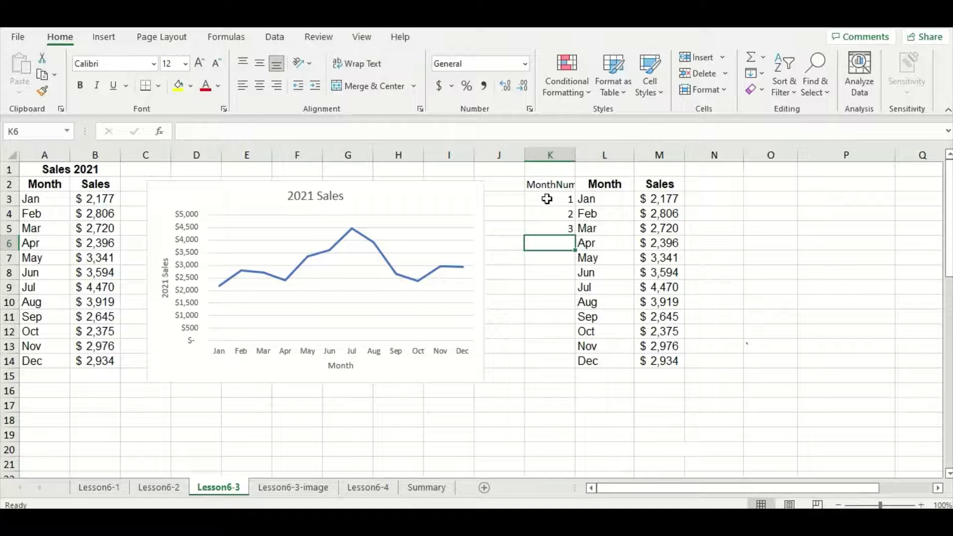
drag(546, 199, 576, 366)
click(564, 406)
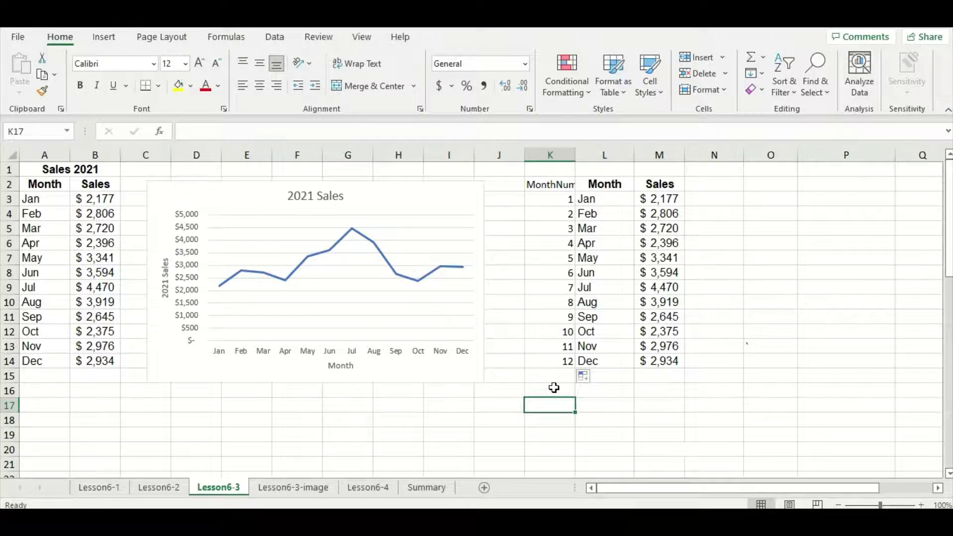
Step: Sort the copied table by MonthNum from Largest to Smallest, expanding the selection to include Month and Sales
drag(564, 201, 556, 357)
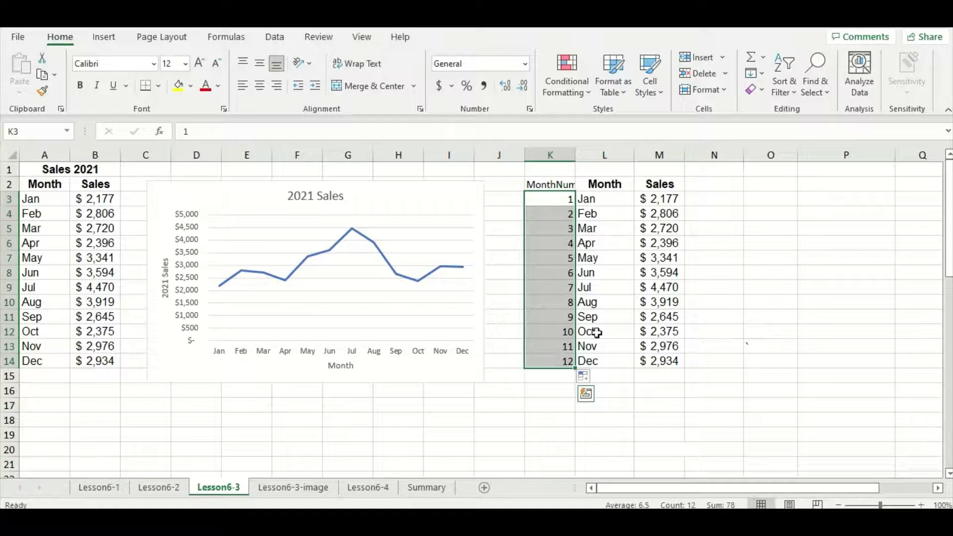
click(787, 96)
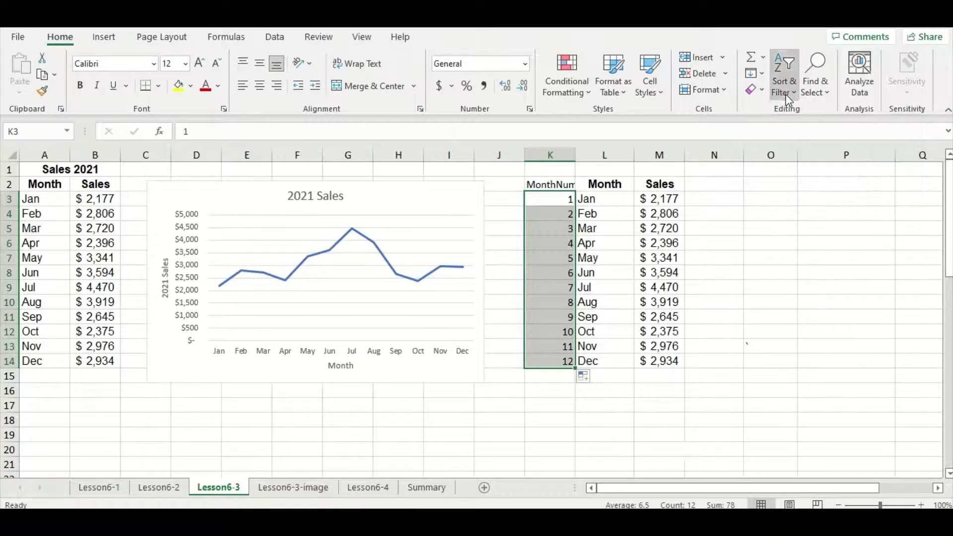
click(790, 152)
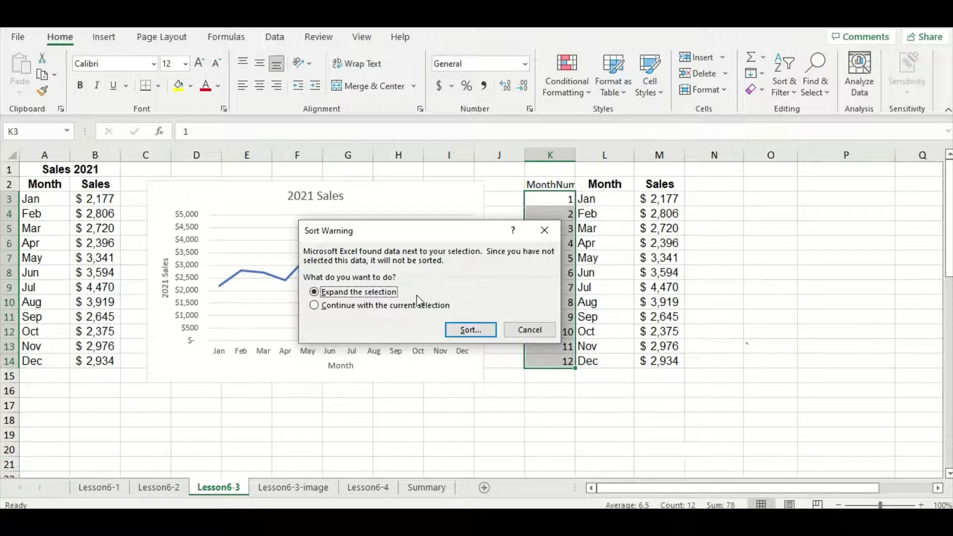
click(471, 330)
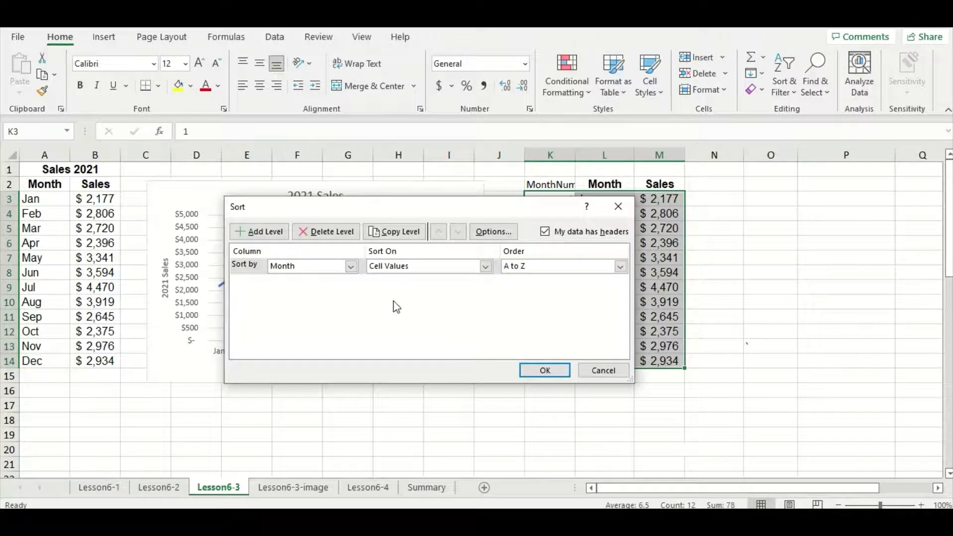
click(351, 268)
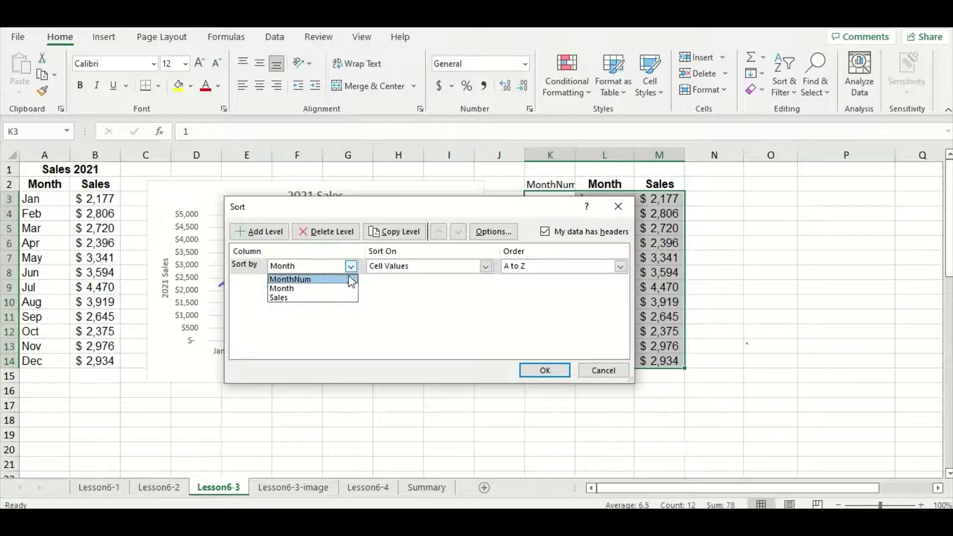
click(350, 281)
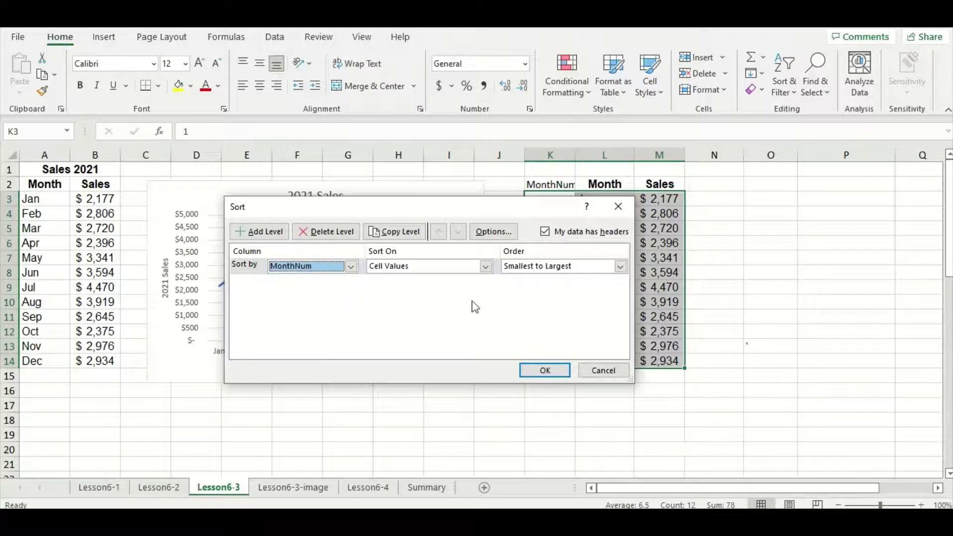
click(592, 271)
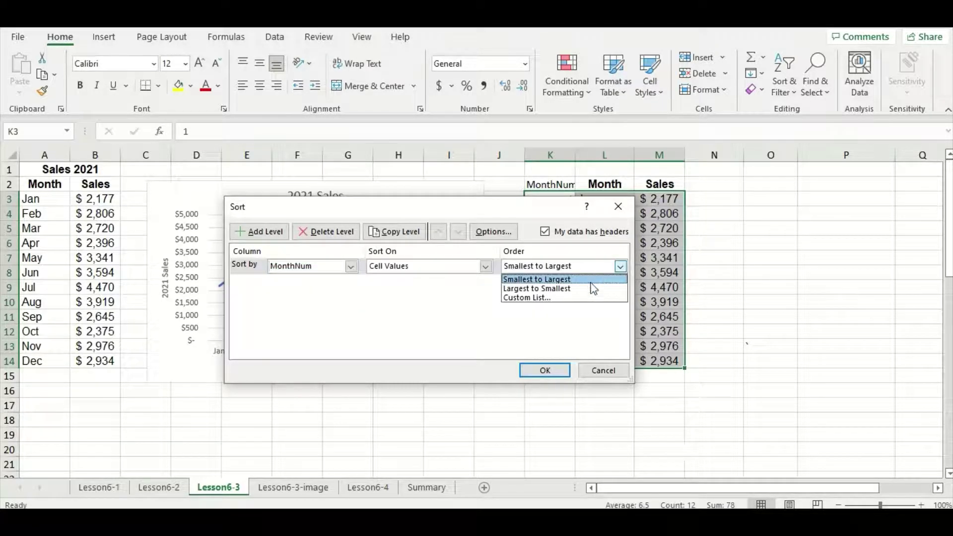
click(589, 287)
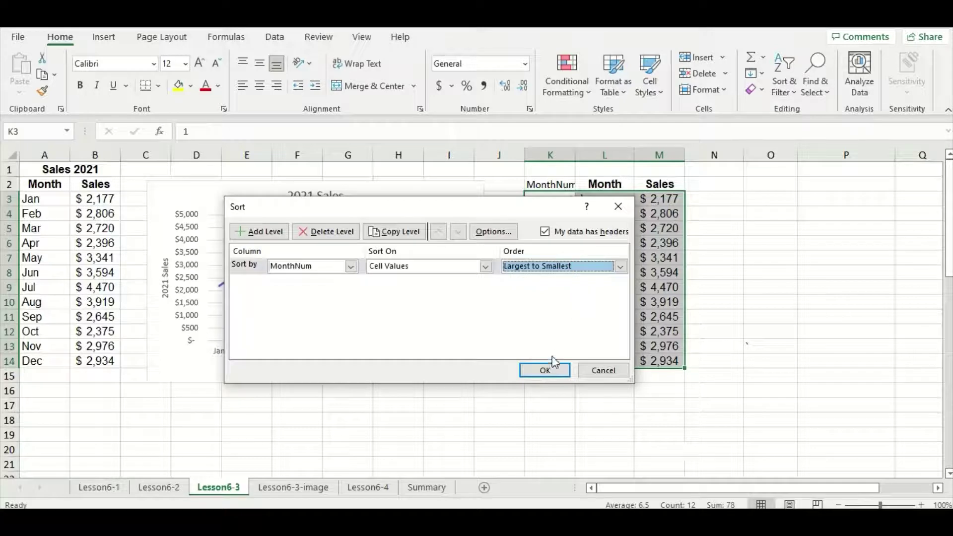
click(548, 370)
click(581, 421)
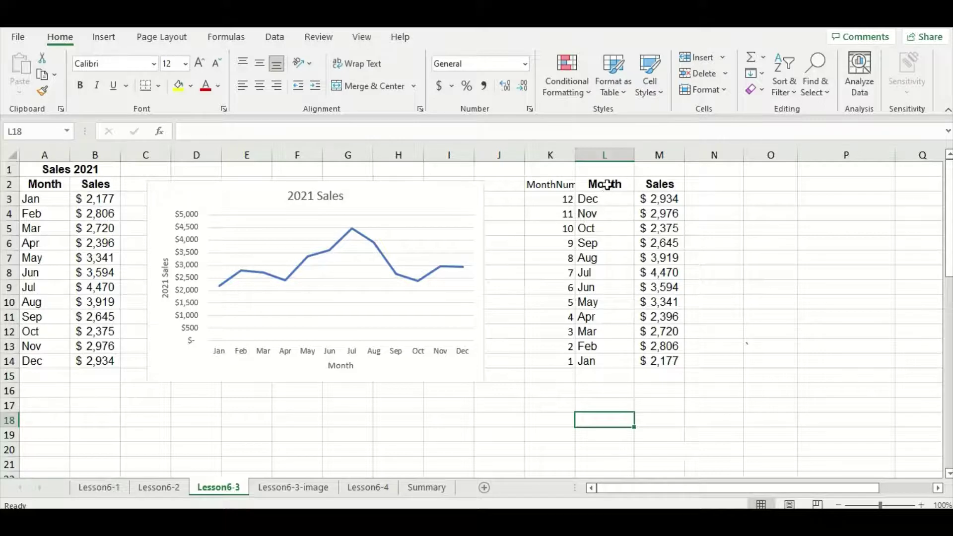
Step: Insert a 2-D clustered bar chart from the reverse-ordered months in L2:M14 and place it beside that table
drag(607, 185, 642, 358)
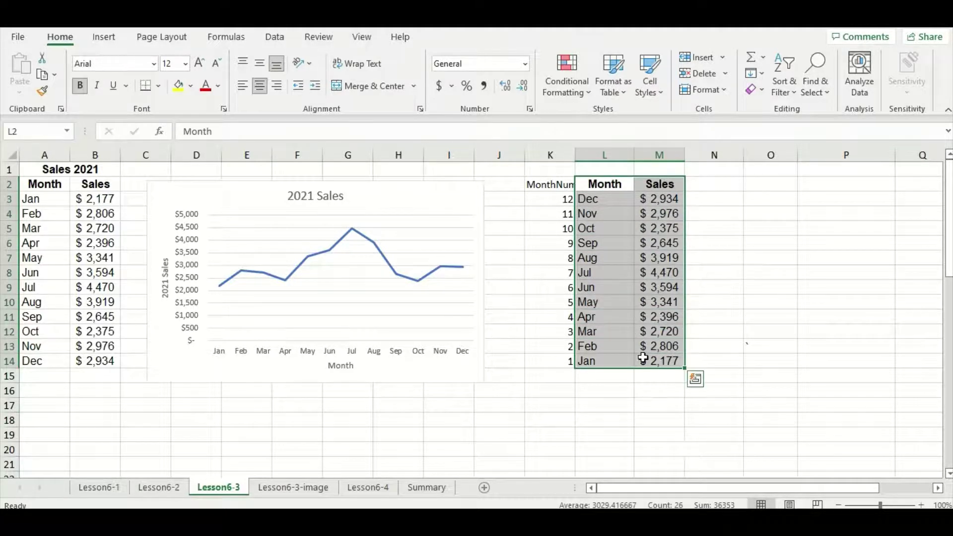
click(106, 39)
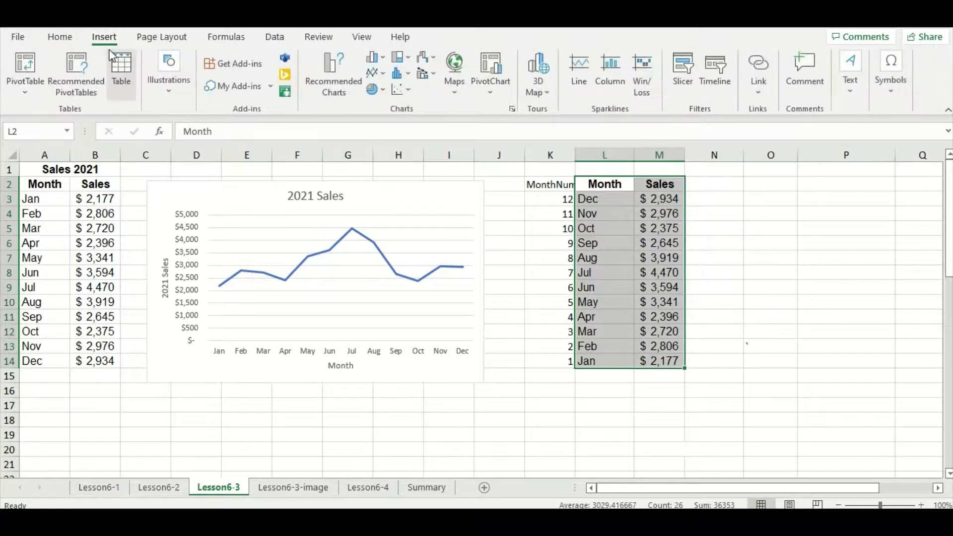
click(382, 59)
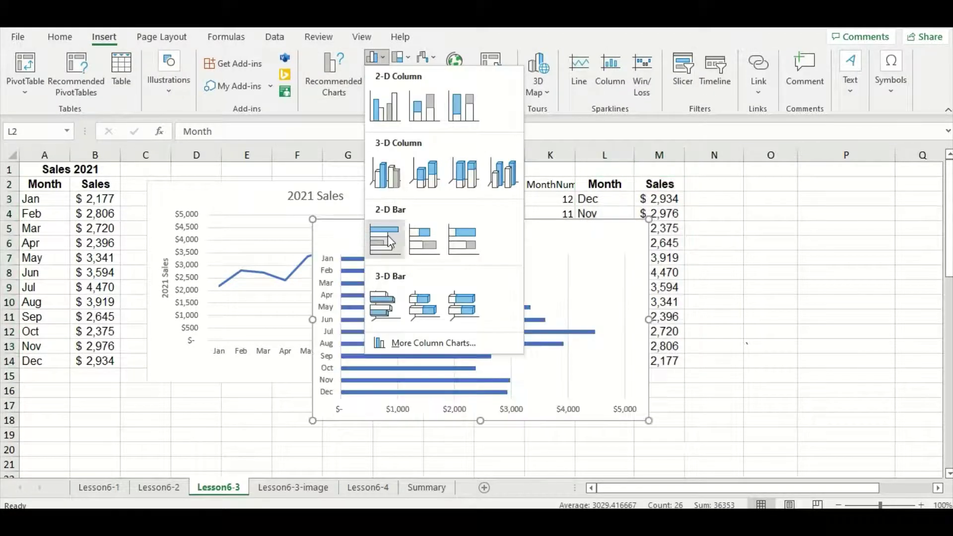
click(388, 235)
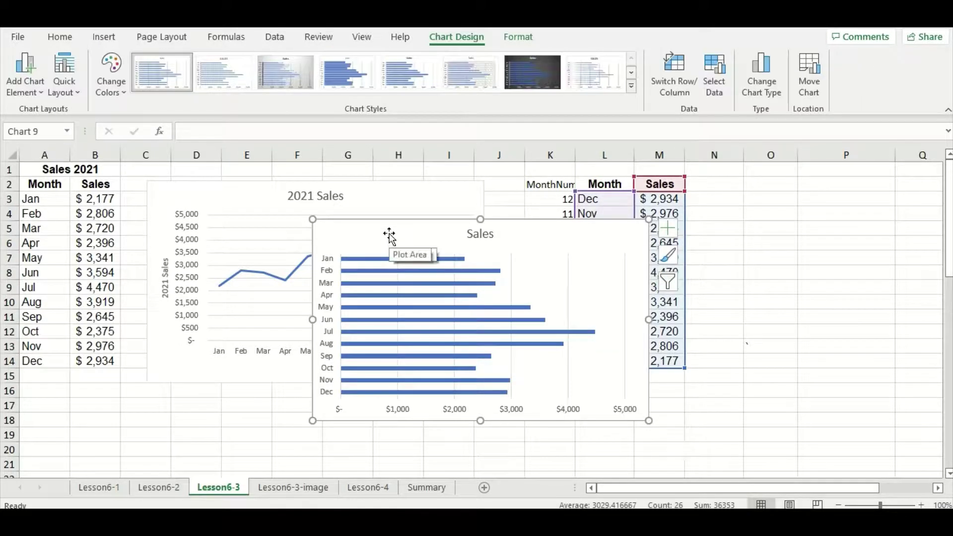
drag(390, 236, 777, 188)
drag(775, 493, 820, 493)
click(730, 450)
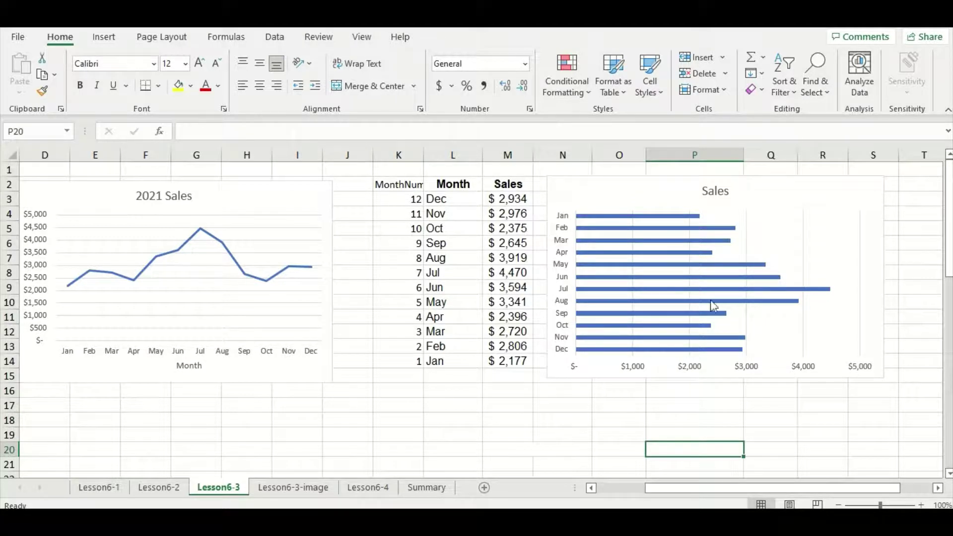
Step: Change the bar chart's title to 2021 Sales
click(710, 192)
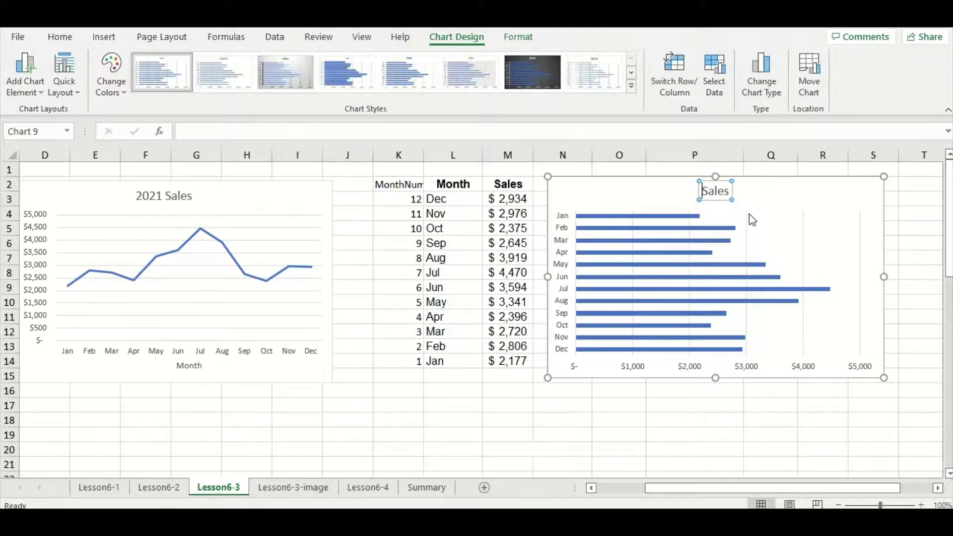
text(2021)
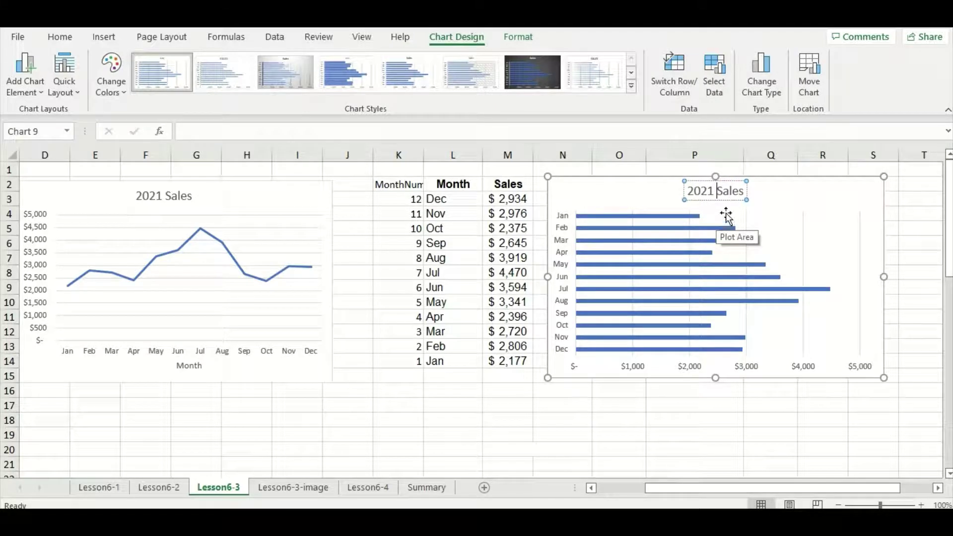
click(846, 201)
Step: Add axis titles to the bar chart and name the horizontal axis 2021 Sales
click(902, 186)
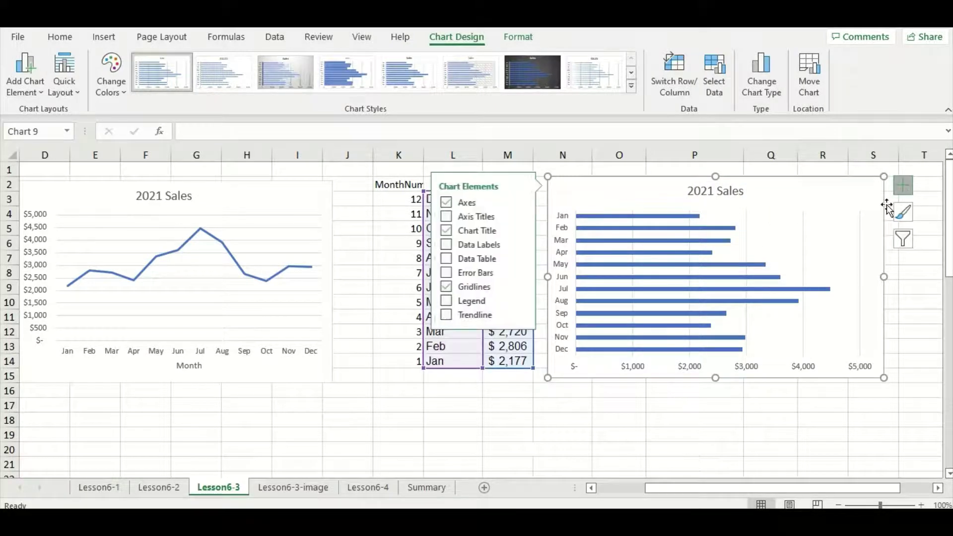
click(447, 216)
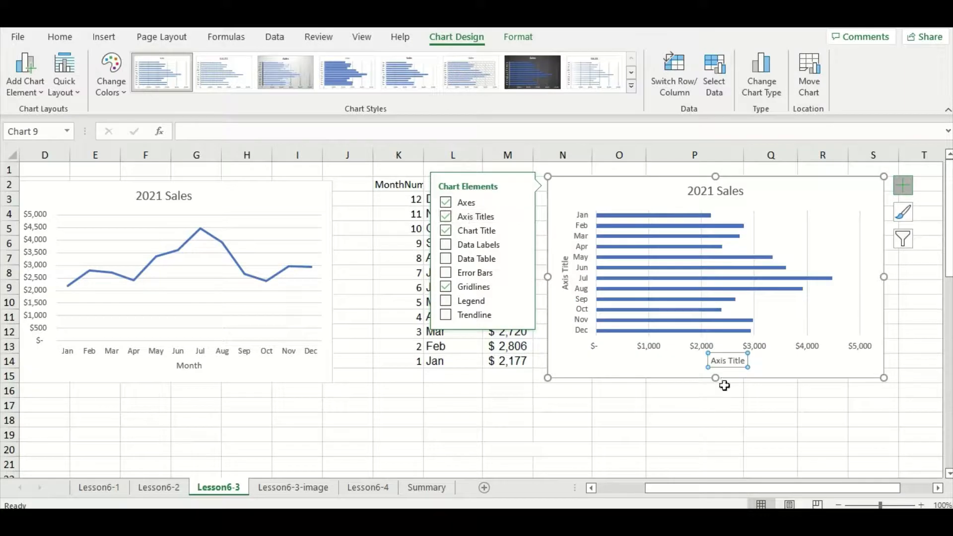
click(740, 359)
drag(740, 360, 713, 373)
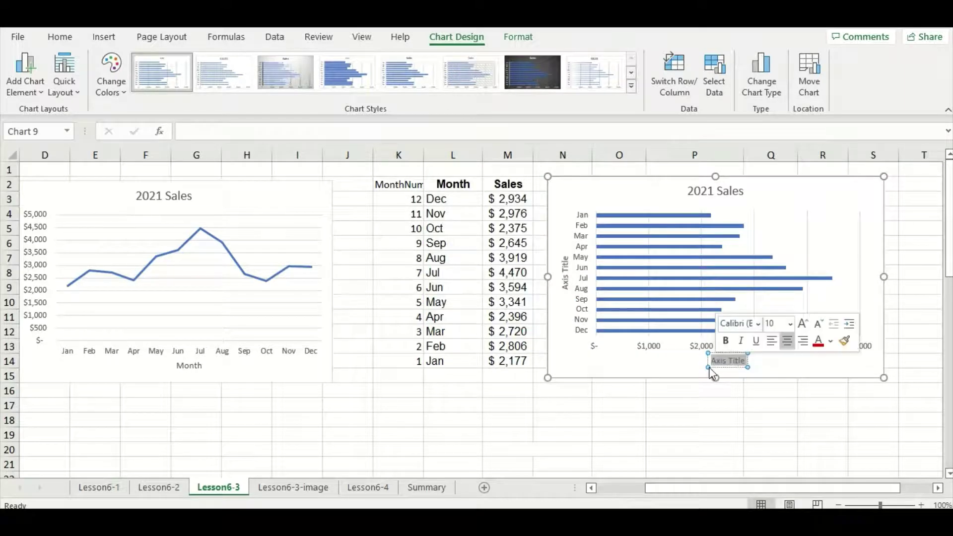
text(2021)
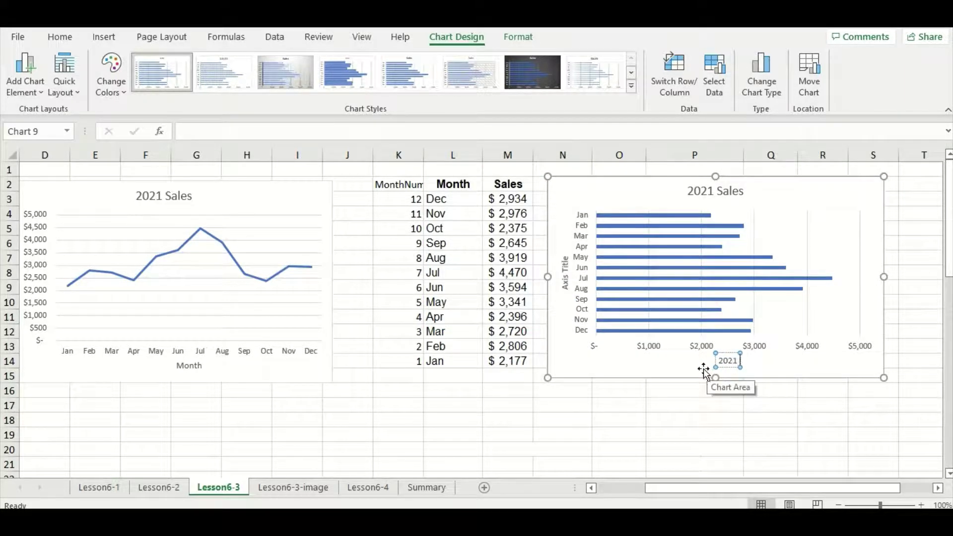
text( Sales)
Step: Name the bar chart's vertical axis Month
click(565, 268)
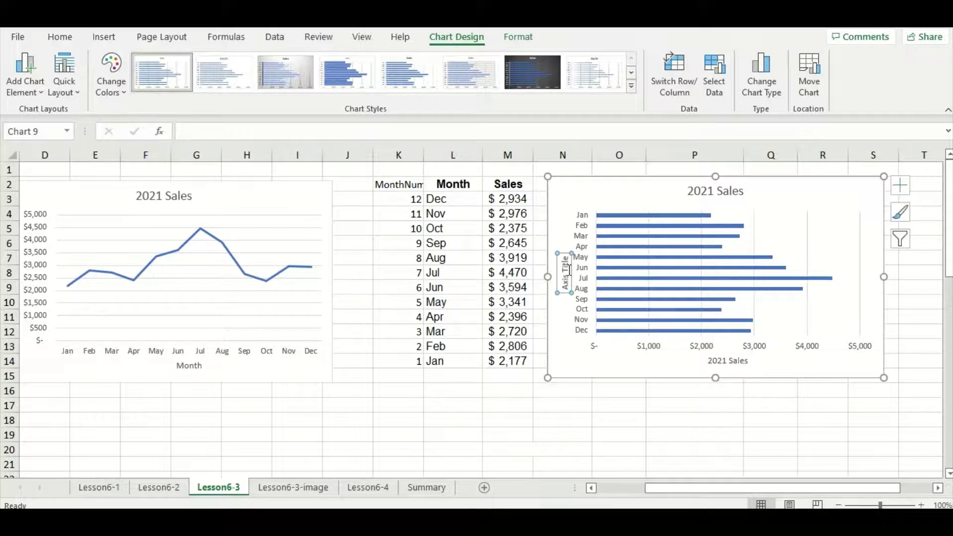
drag(566, 258, 564, 282)
text(Mont)
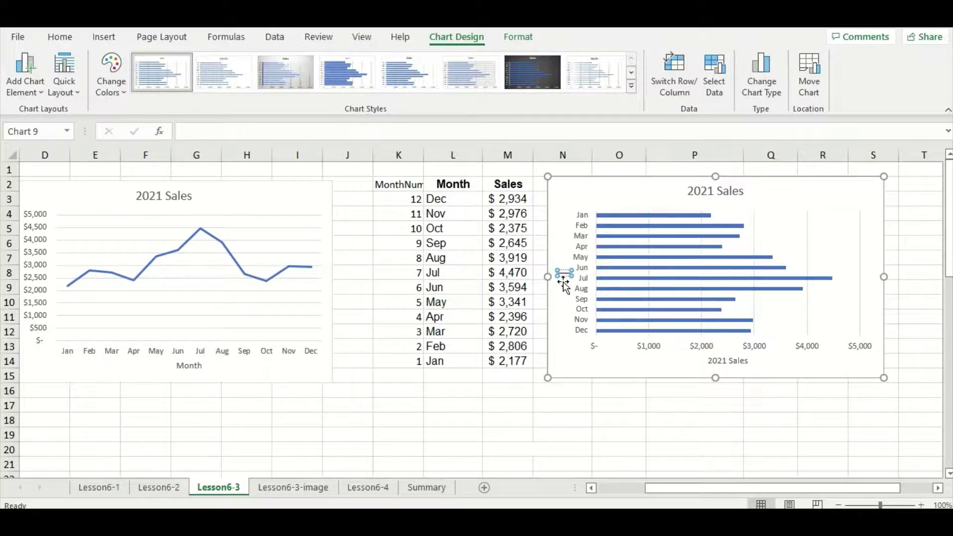
text(h)
click(564, 418)
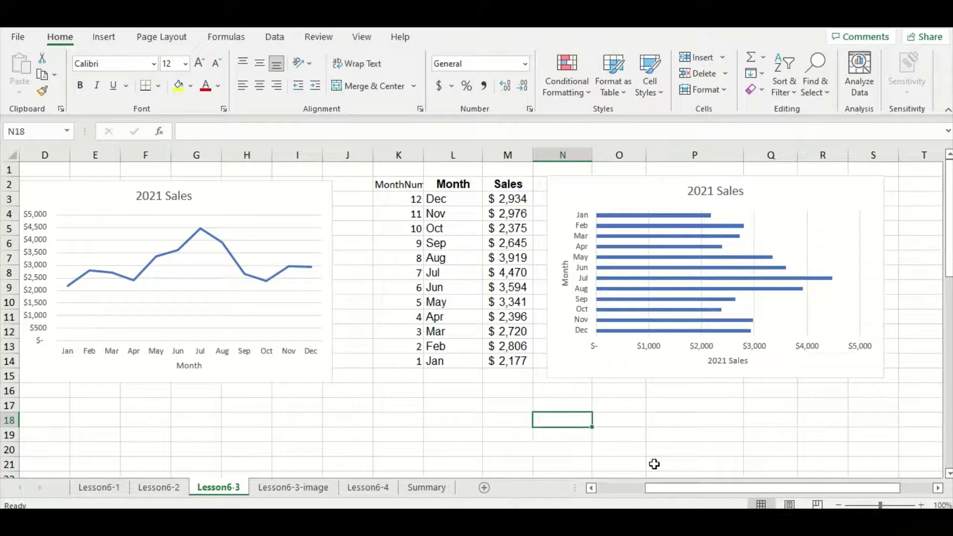
Step: Insert a 2-D clustered column chart from the months and sales in A2:B14 and place it below the line chart
drag(694, 491, 623, 487)
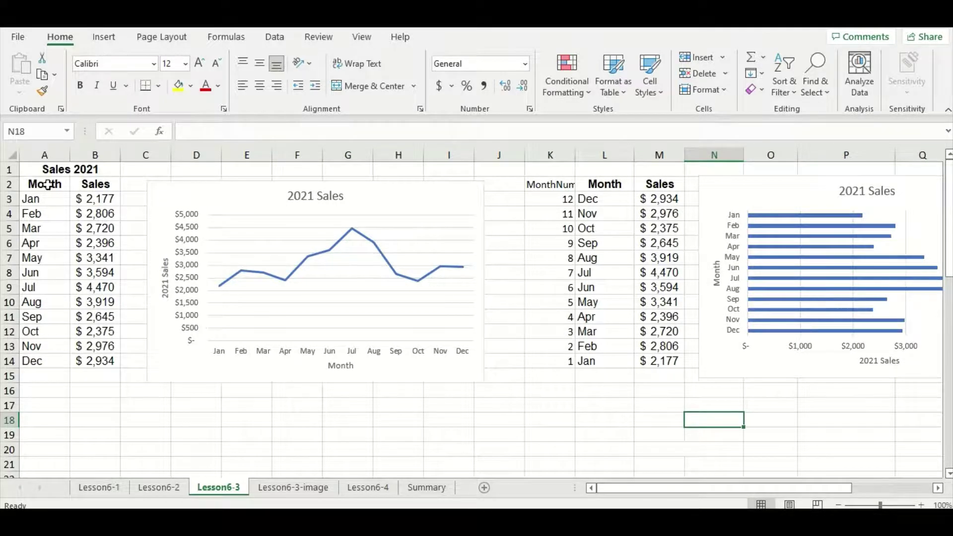
drag(47, 184, 88, 355)
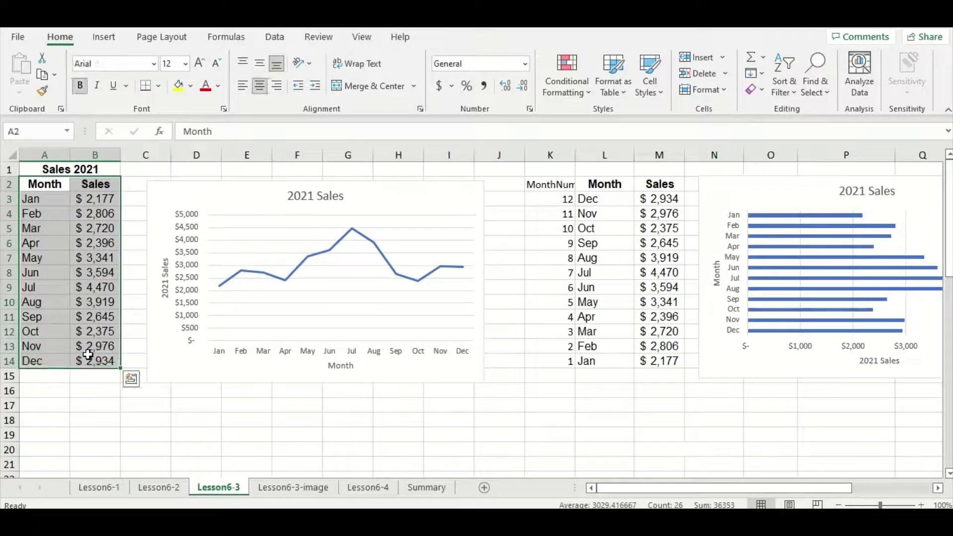
click(106, 39)
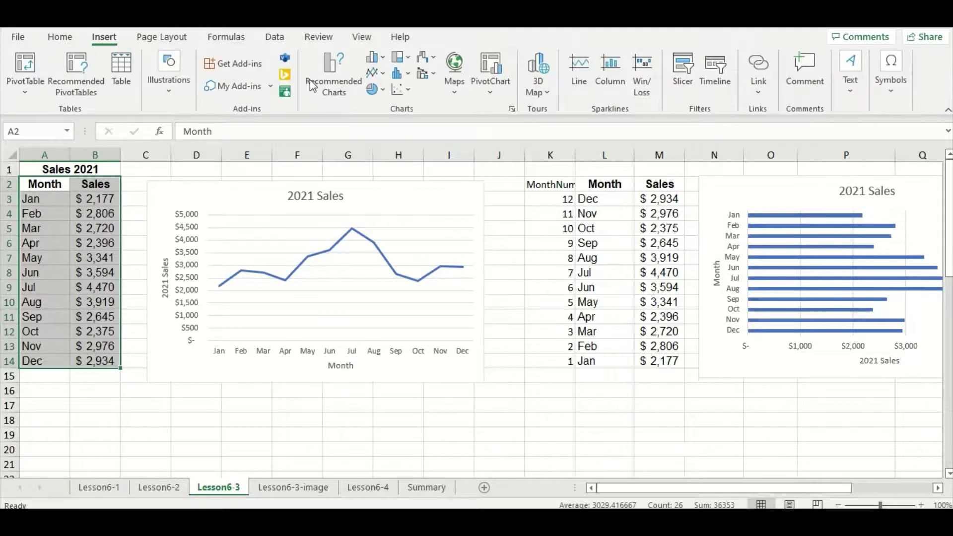
click(376, 57)
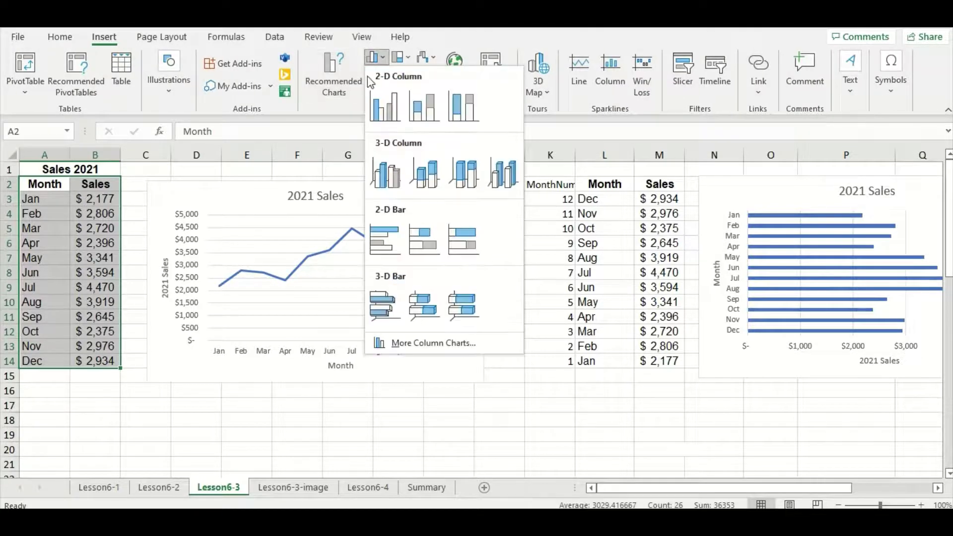
click(379, 106)
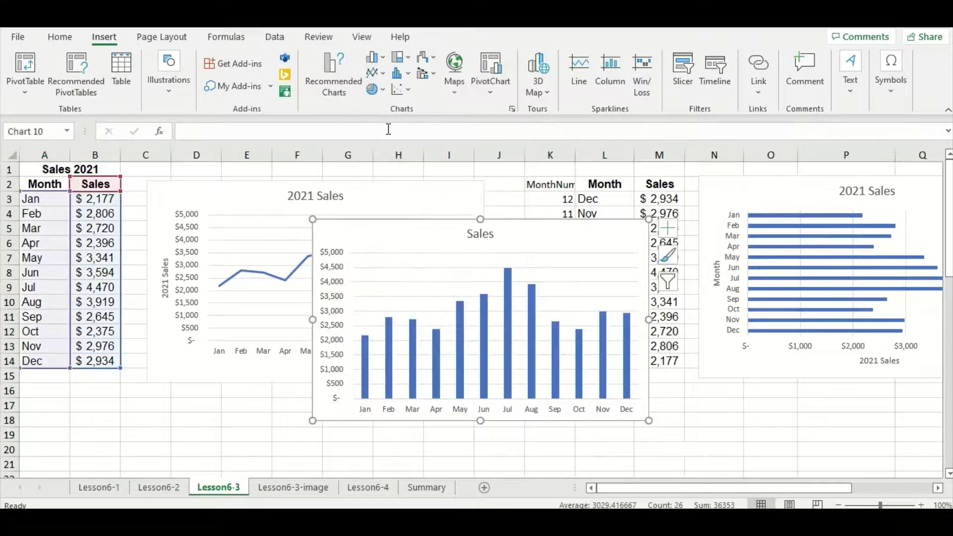
drag(435, 224, 485, 413)
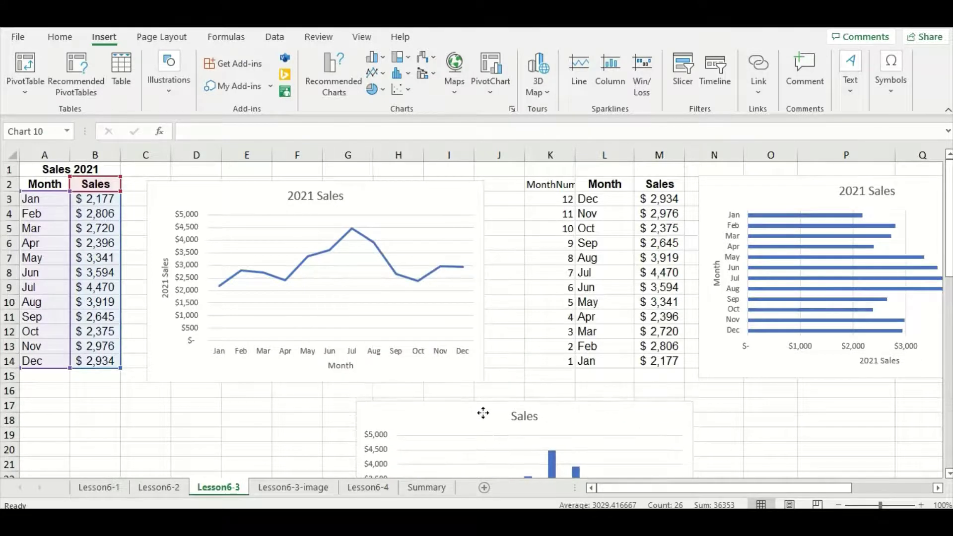
Step: Change the column chart's title to 2021 Sales
scroll(482, 384, down, 3)
scroll(419, 371, down, 1)
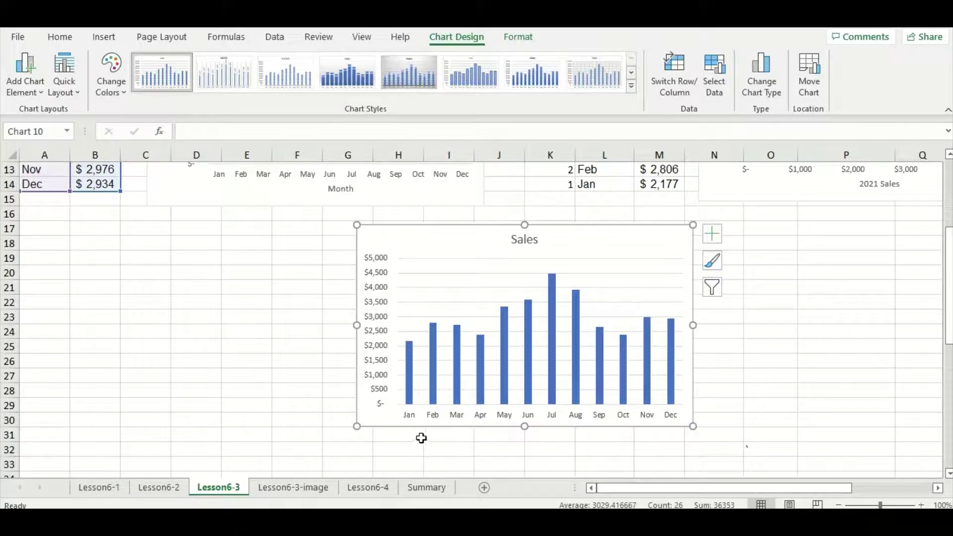
click(519, 240)
click(526, 247)
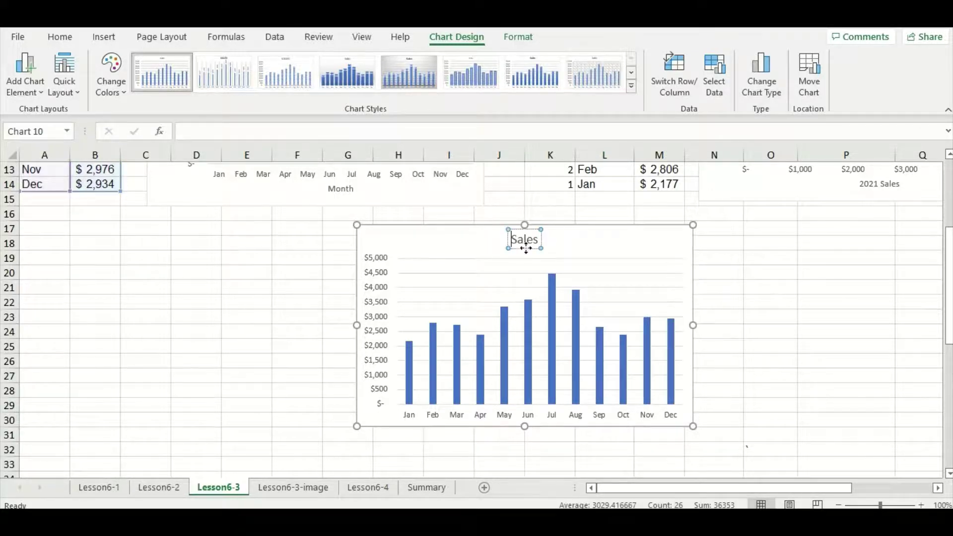
text(2021)
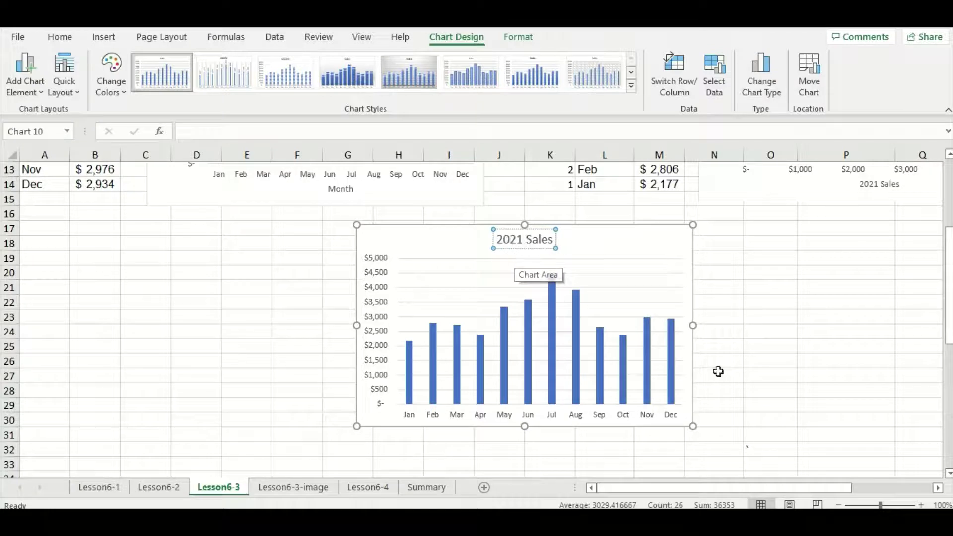
click(739, 336)
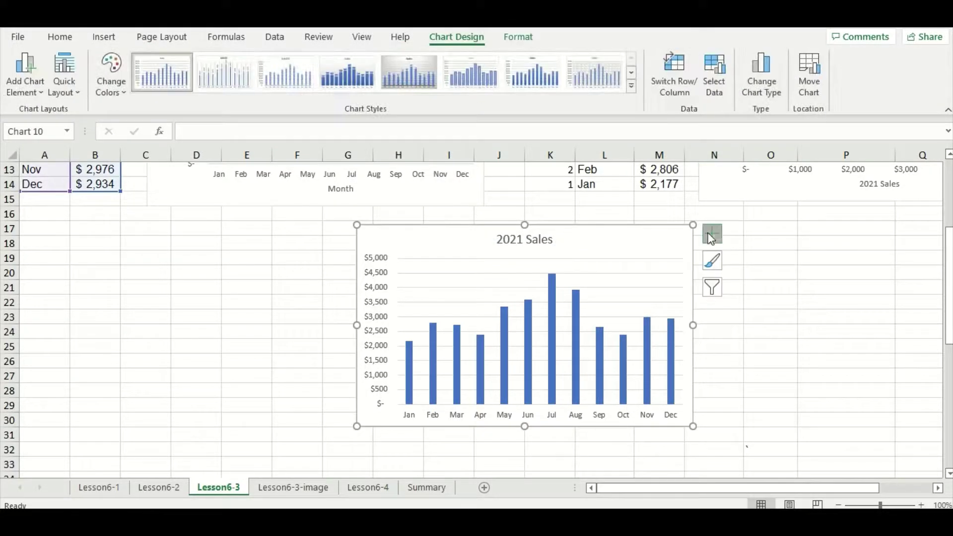
Step: Add axis titles to the column chart and name the horizontal axis Month
click(707, 233)
click(746, 265)
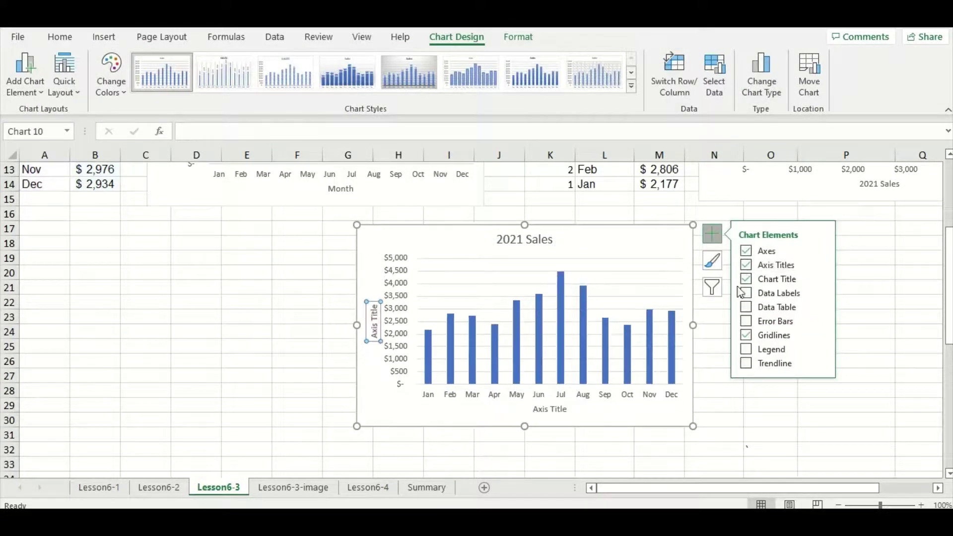
click(549, 408)
triple_click(542, 412)
text(Month)
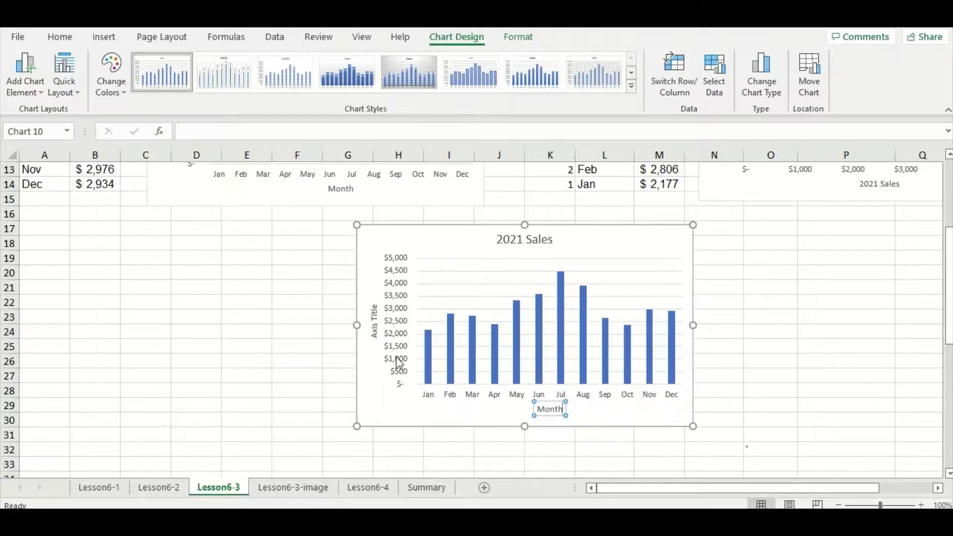
Step: Name the column chart's vertical axis 2021 Sales
click(374, 322)
triple_click(374, 322)
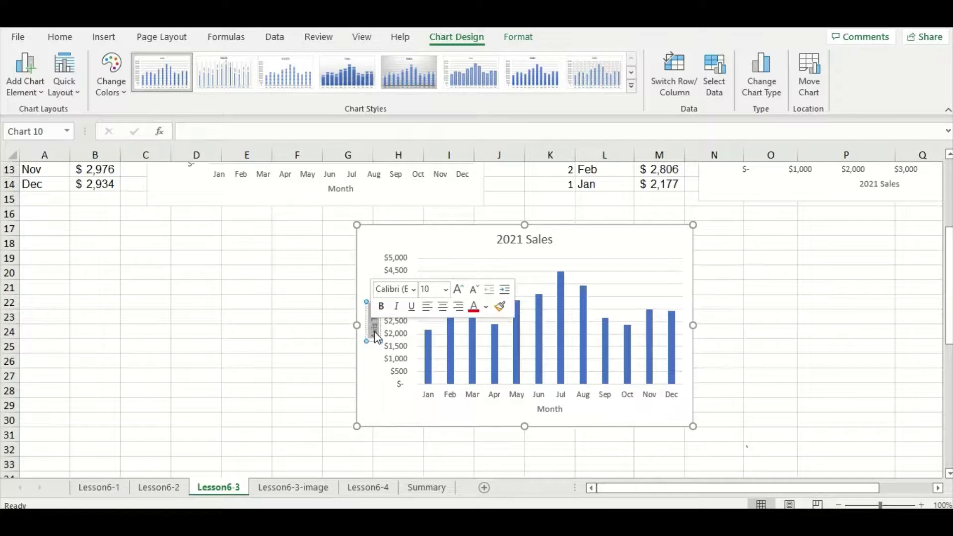
text(2021 Sales)
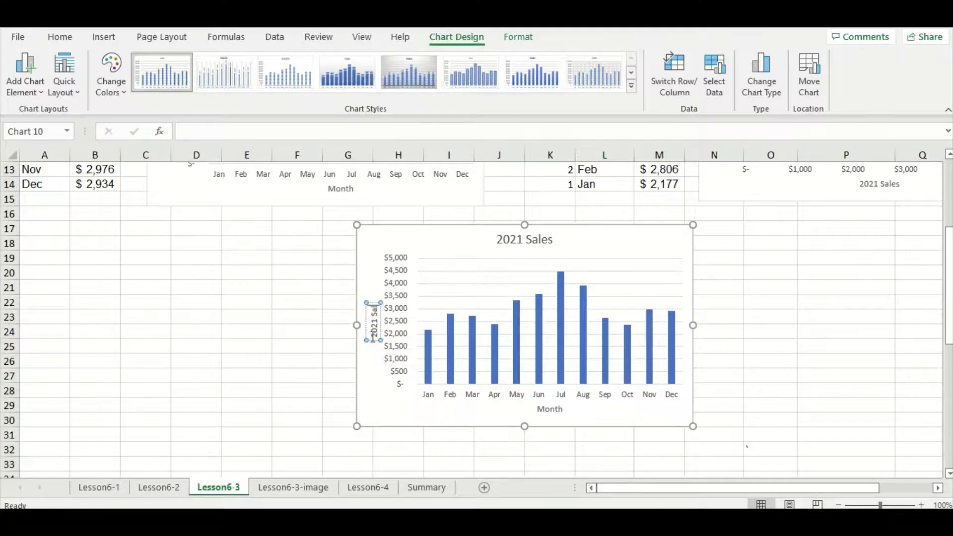
click(291, 346)
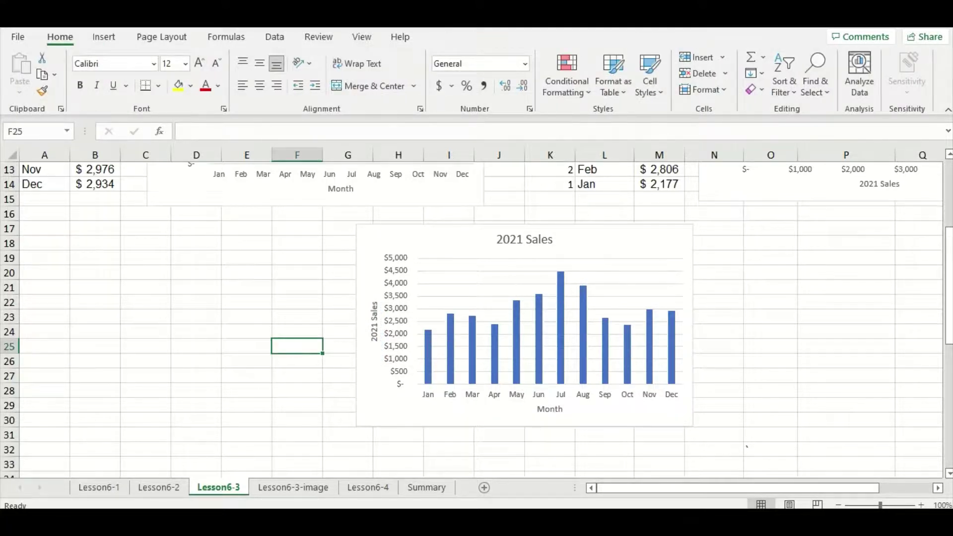
Step: Zoom the worksheet out to 80% and move the column chart up, directly beneath and between the line and bar charts
click(839, 505)
click(839, 505)
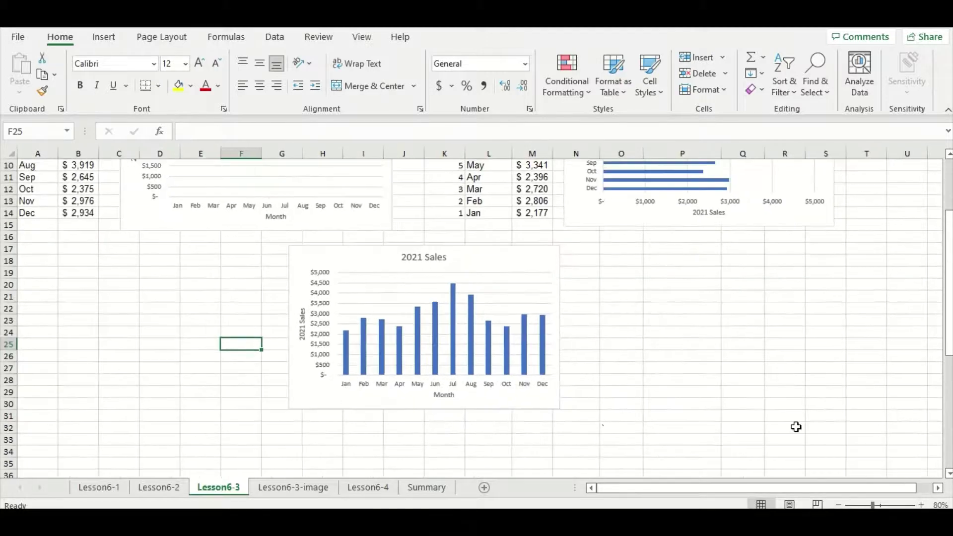
scroll(793, 419, up, 4)
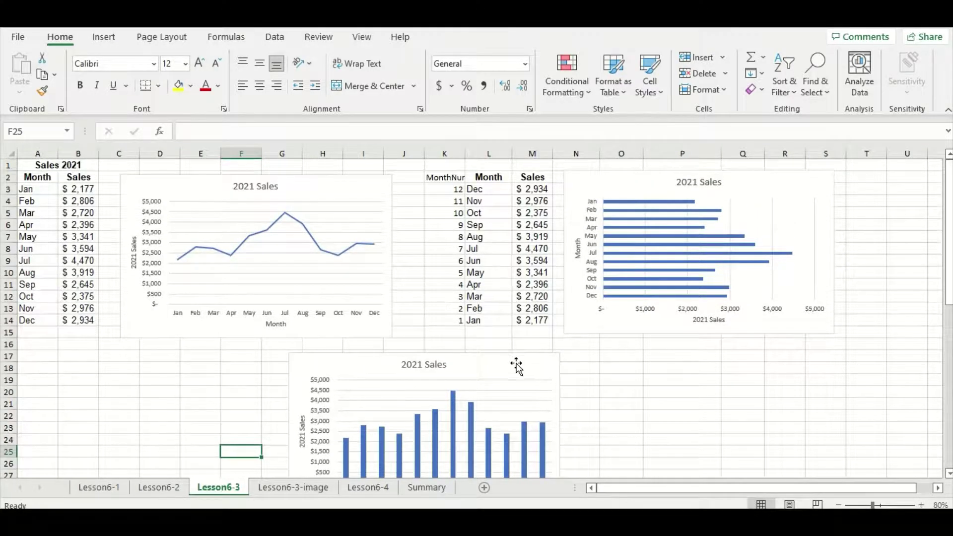
drag(515, 366, 562, 352)
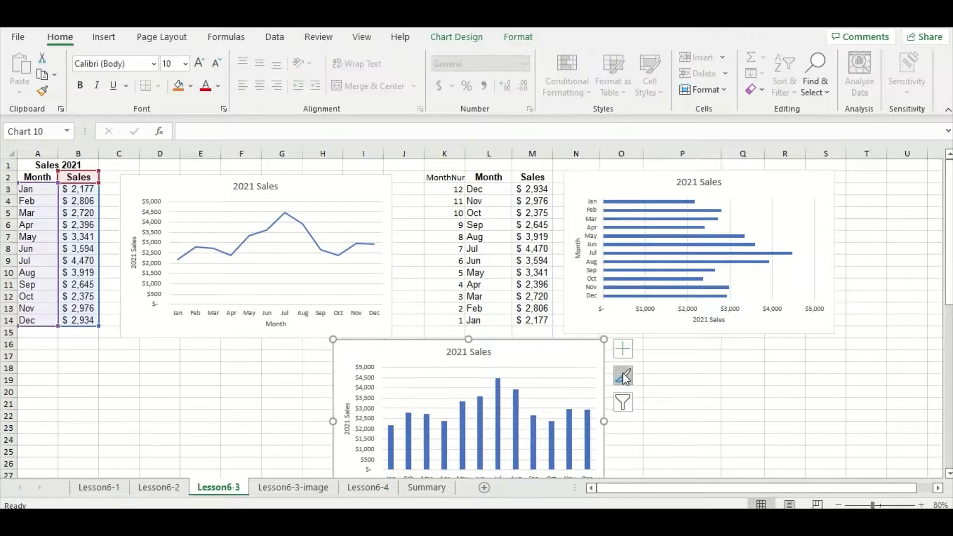
scroll(665, 417, down, 1)
Step: Compare the line, column and bar versions of the 2021 sales on the Lesson6-3-image sheet at 80% zoom
key(ctrl+Page_Down)
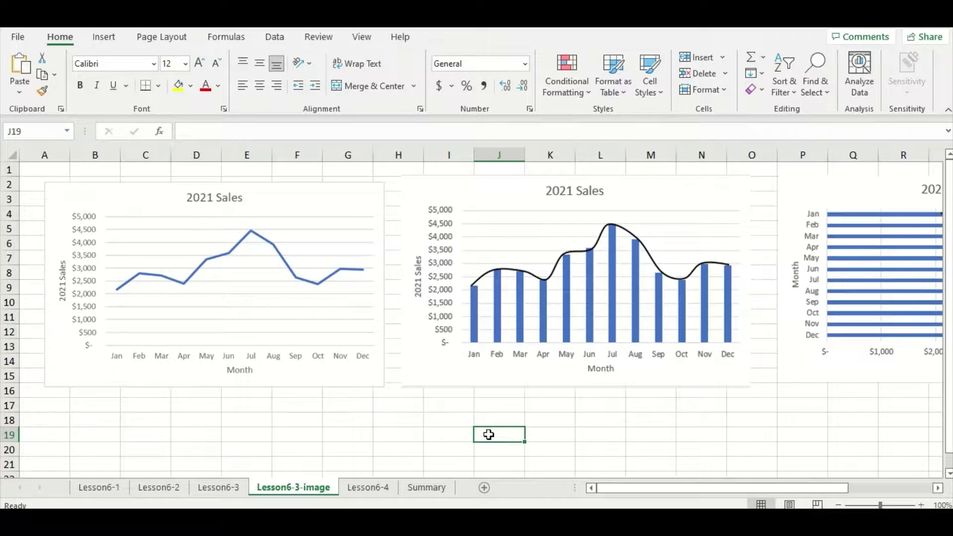
click(838, 505)
click(838, 505)
drag(755, 488, 766, 488)
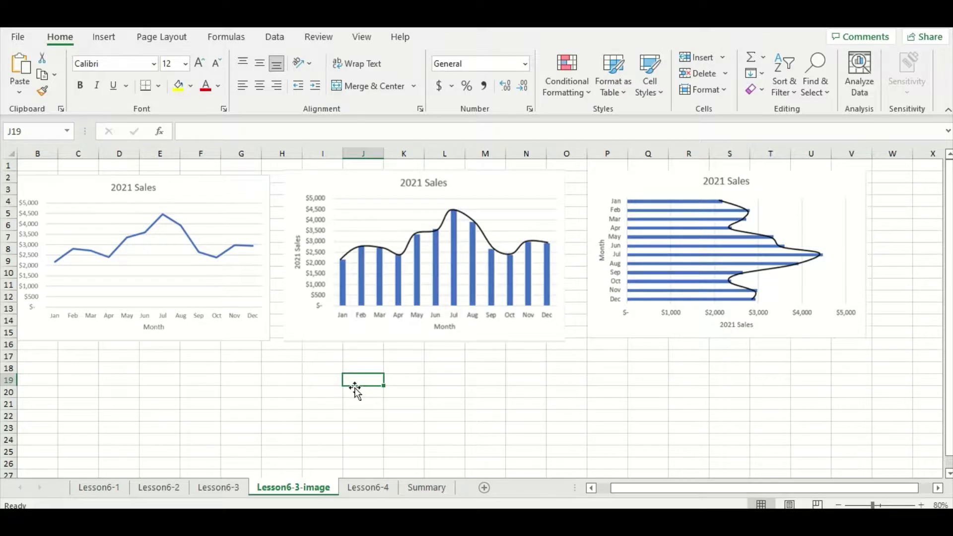
Step: Examine the sales versus profit charts on the Lesson6-4 sheet, then review the population, profit and sales charts on the Summary sheet
key(ctrl+Page_Down)
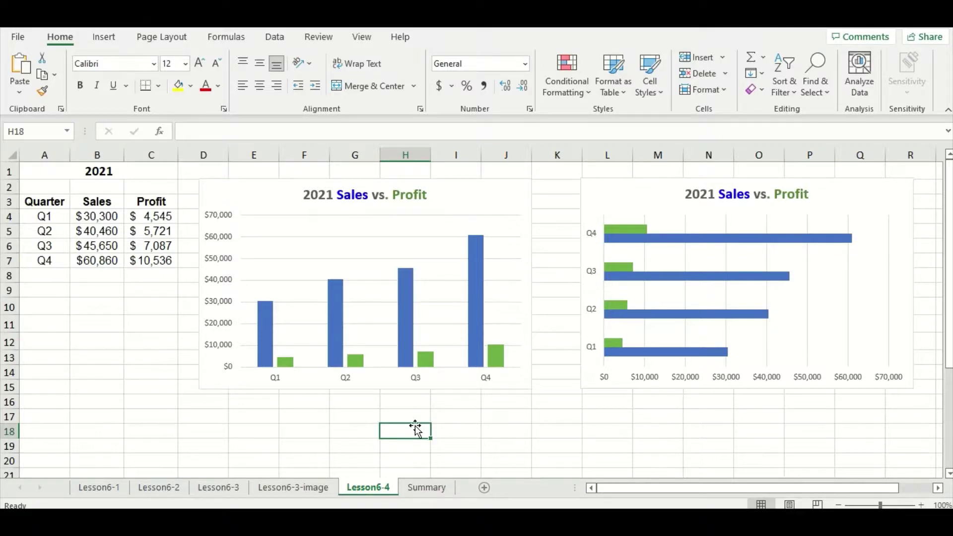
key(ctrl+Page_Down)
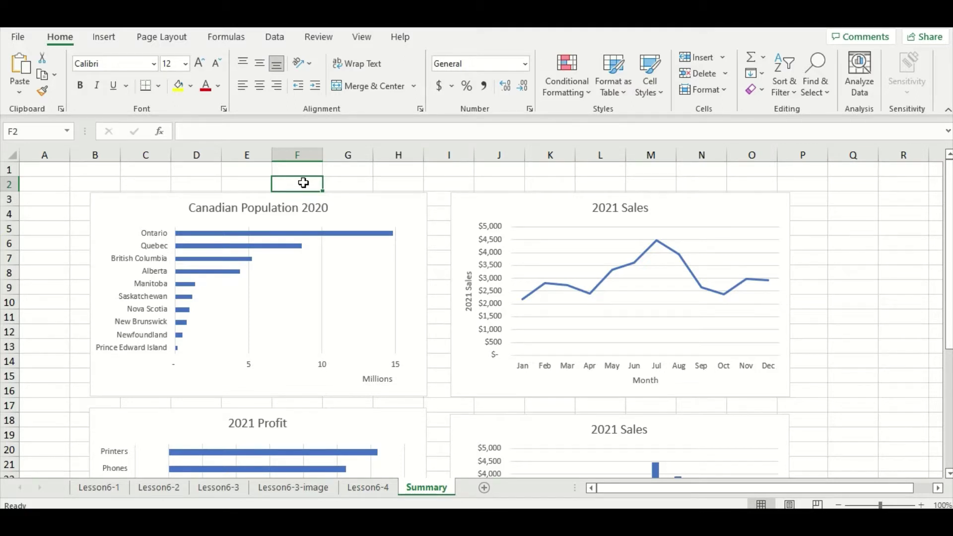
scroll(302, 186, down, 4)
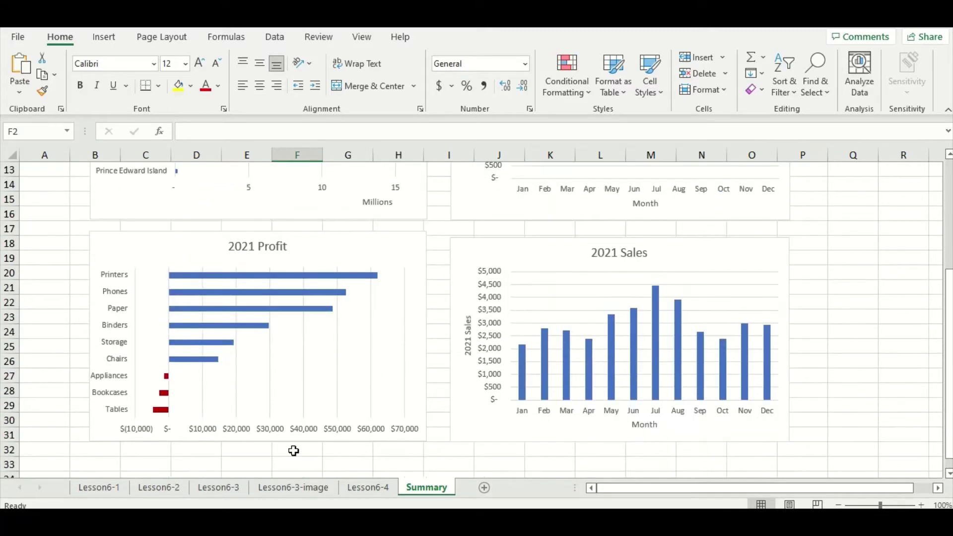
click(247, 456)
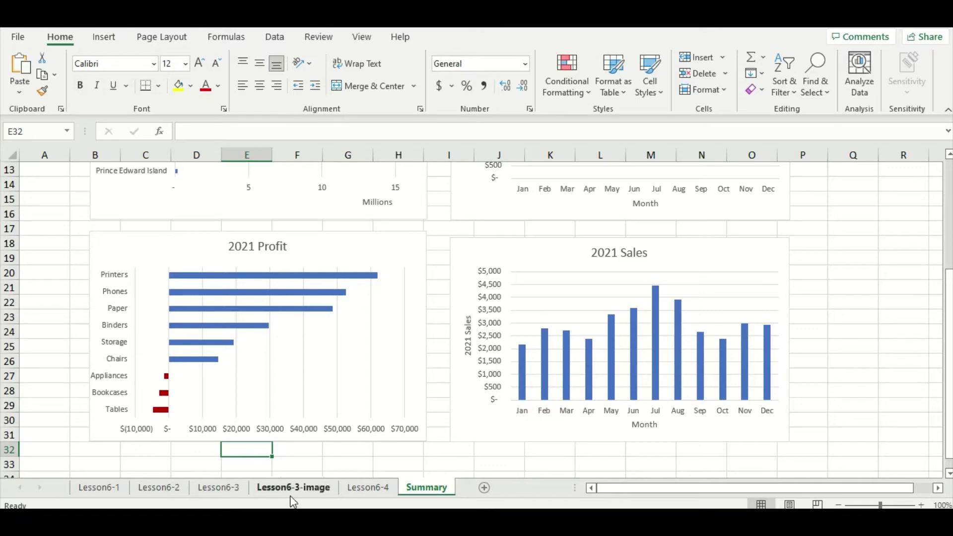
scroll(601, 471, up, 3)
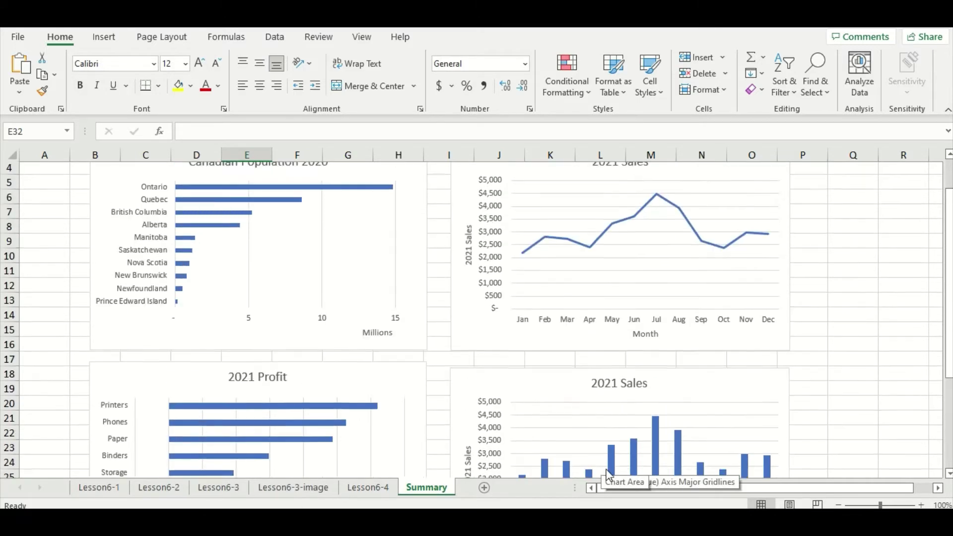
scroll(782, 415, up, 1)
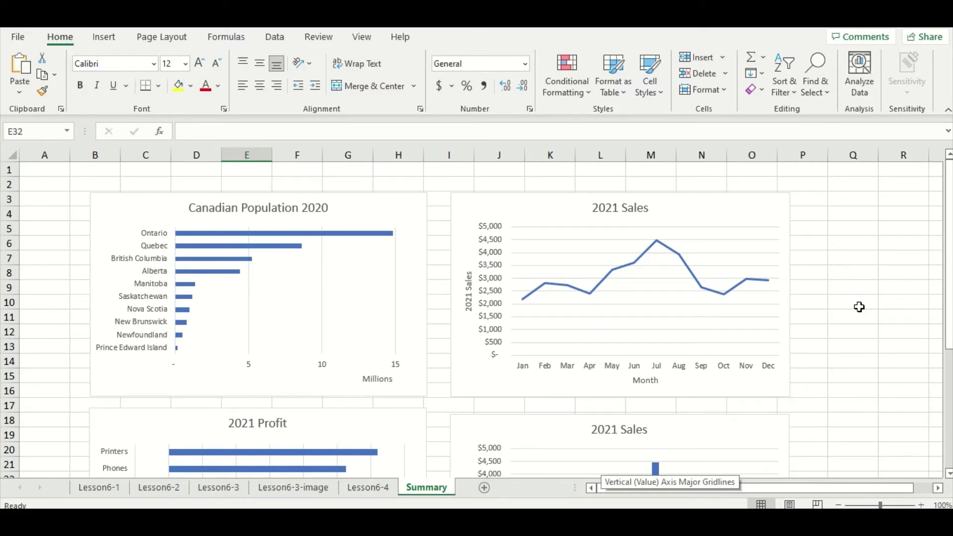
scroll(845, 336, down, 1)
scroll(845, 336, down, 4)
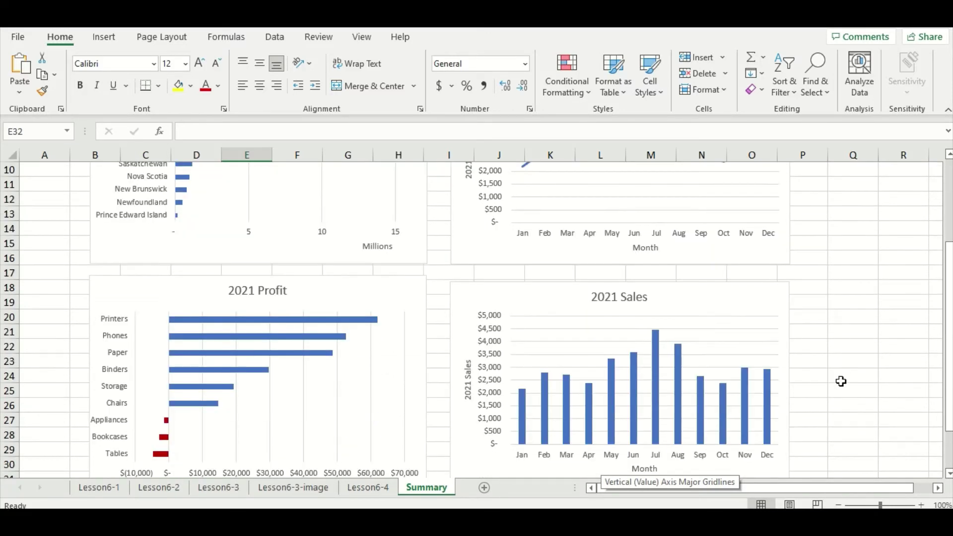